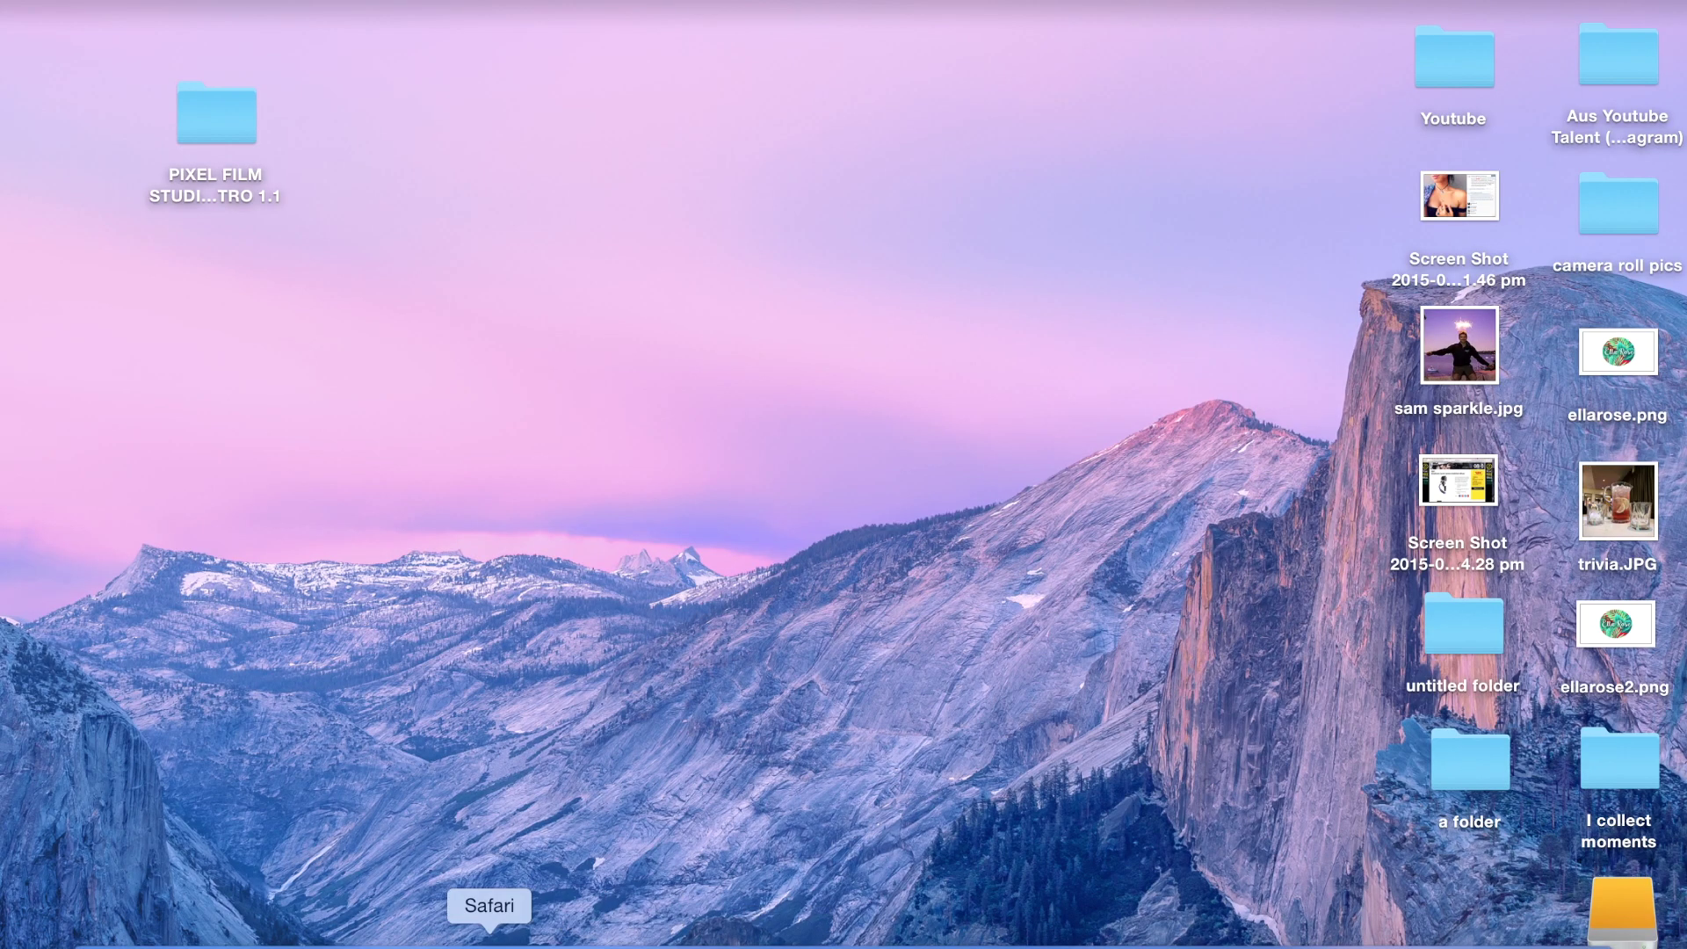
# Search Google for 'pixel film studios' and open the pixelfilmstudios.com store from the top result.
pyautogui.write('pix')
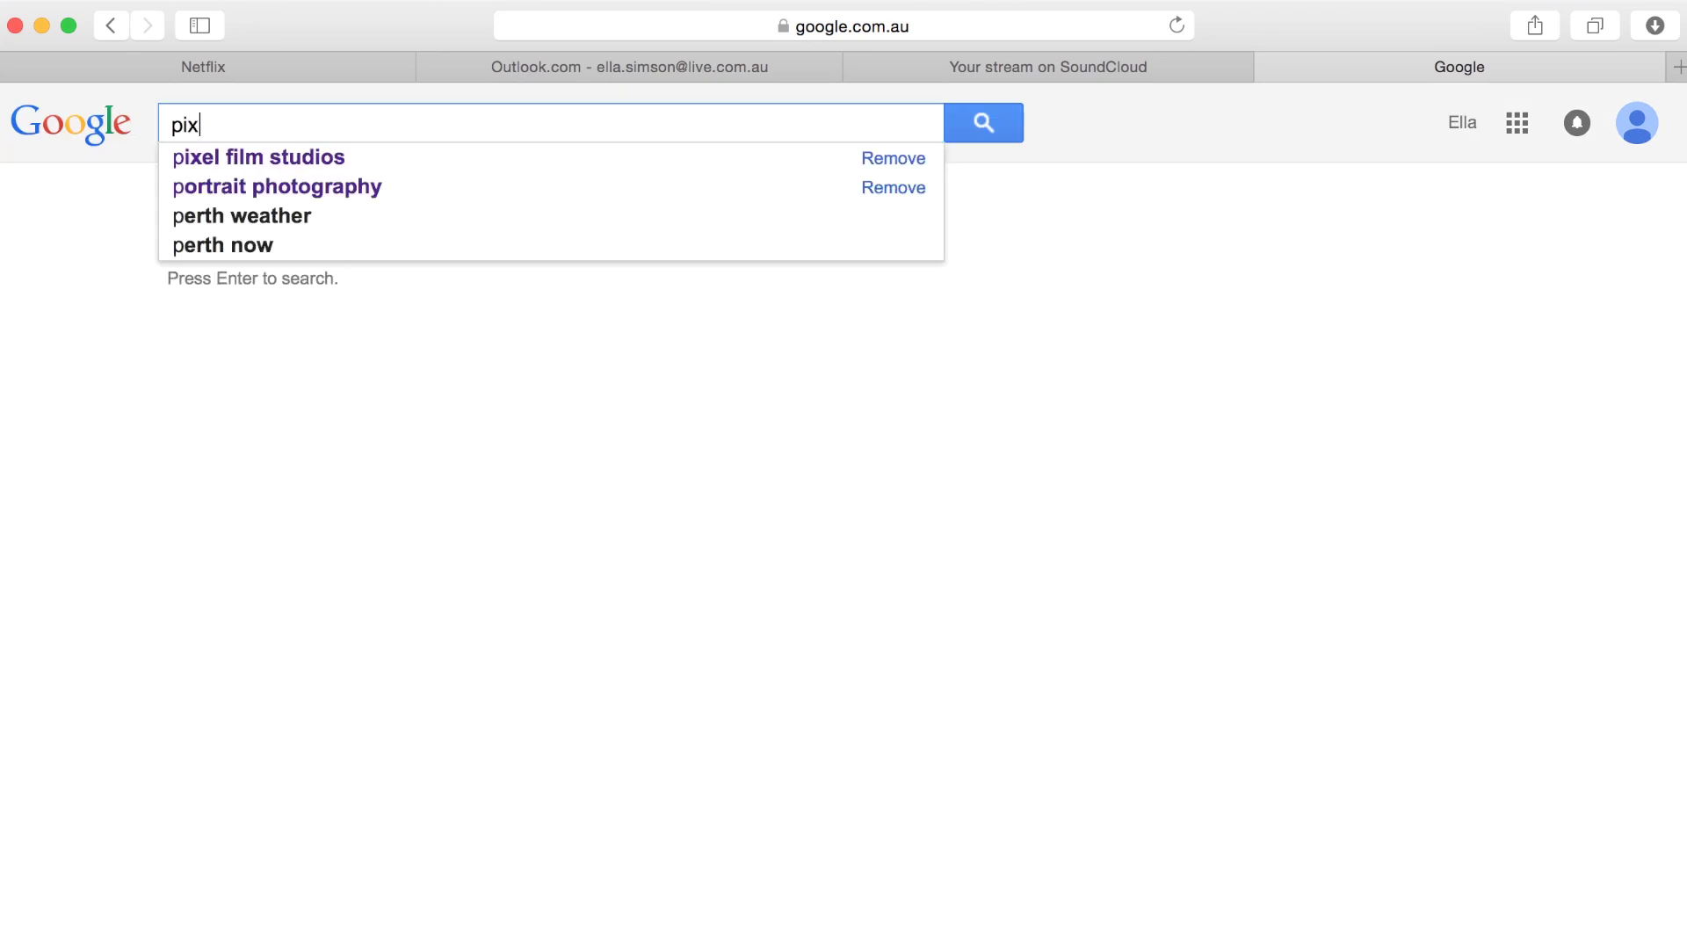
pyautogui.write('el film studioes')
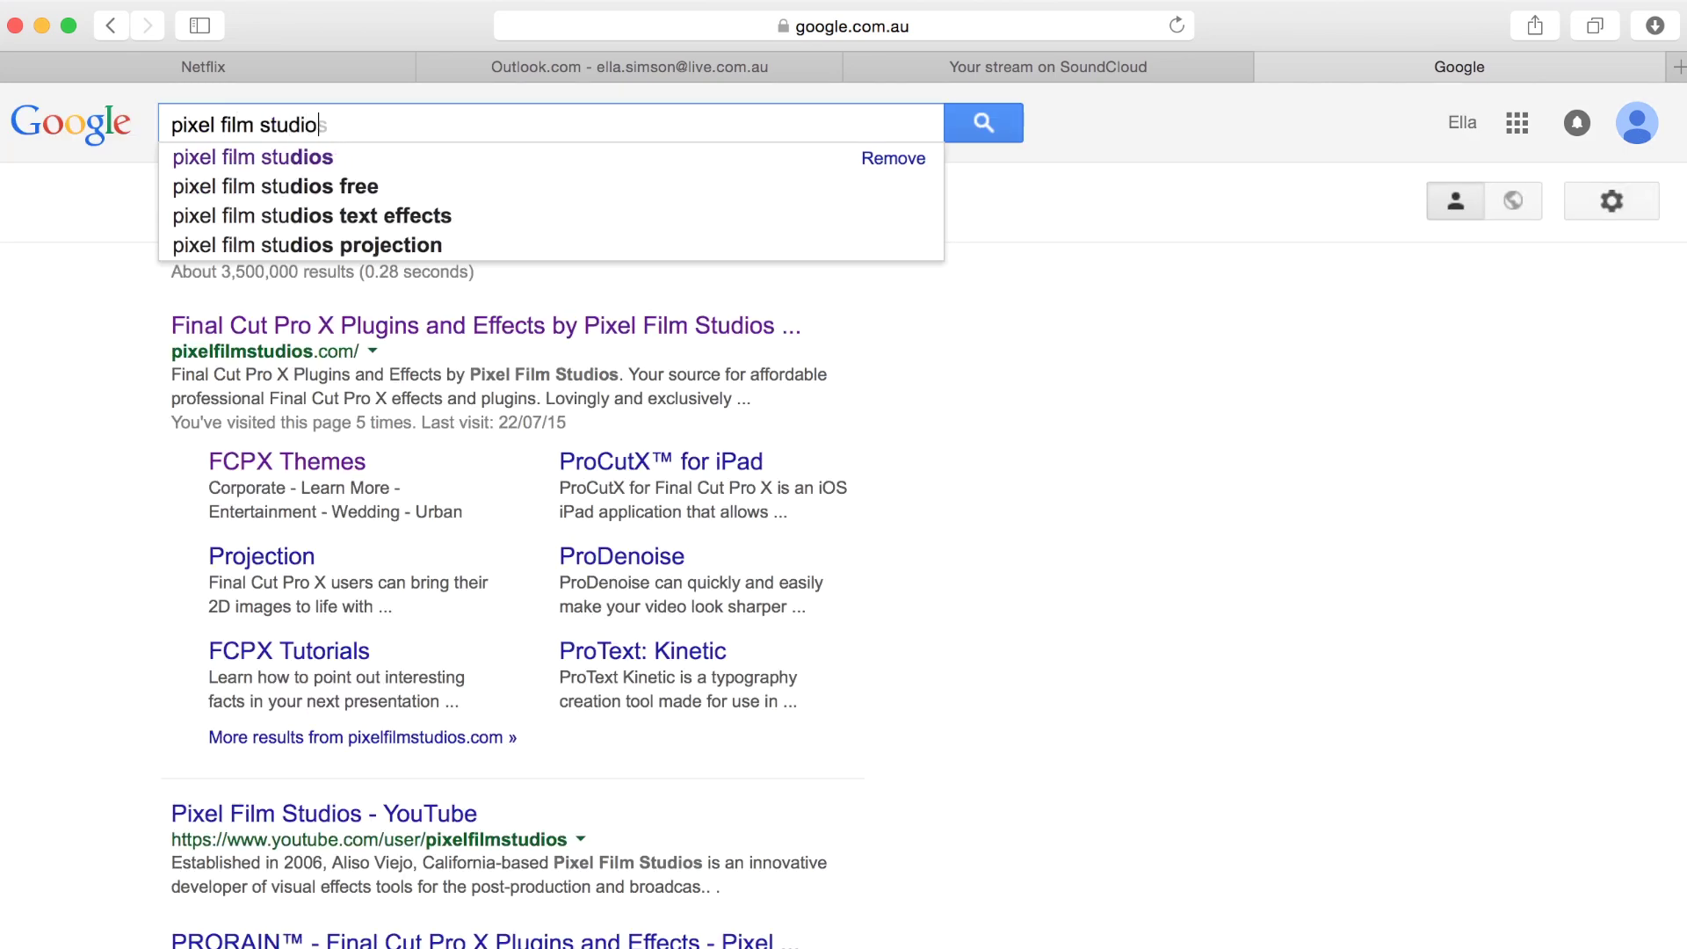
pyautogui.press('BackSpace')
pyautogui.write('s')
pyautogui.press('Return')
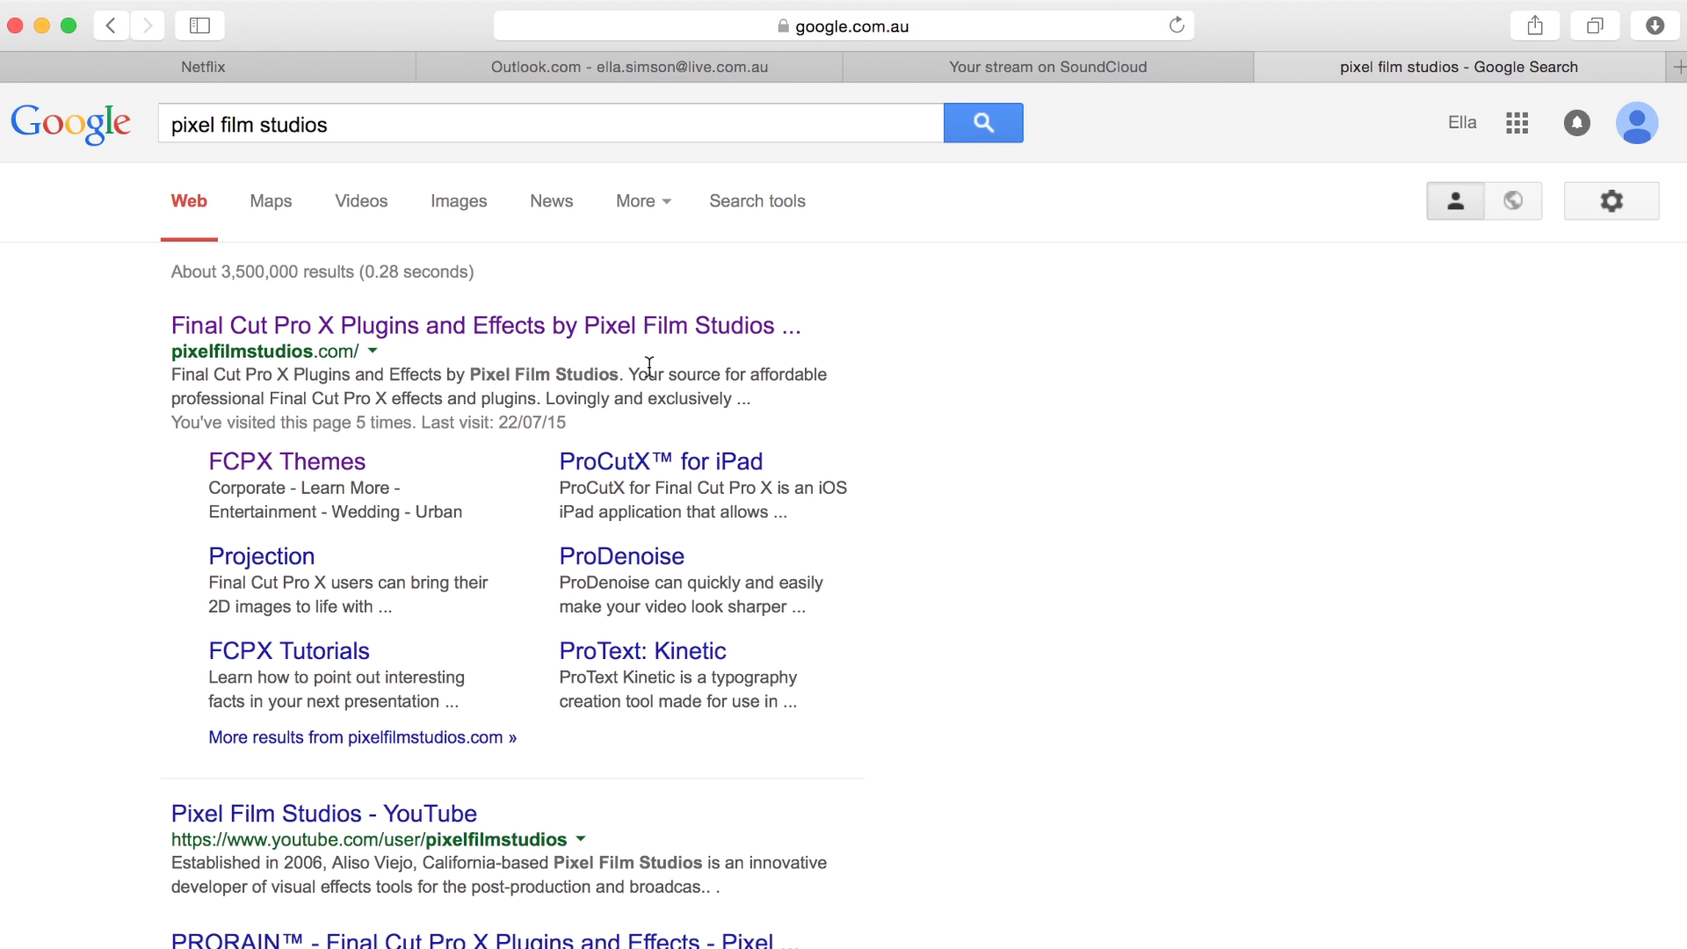
pyautogui.click(629, 328)
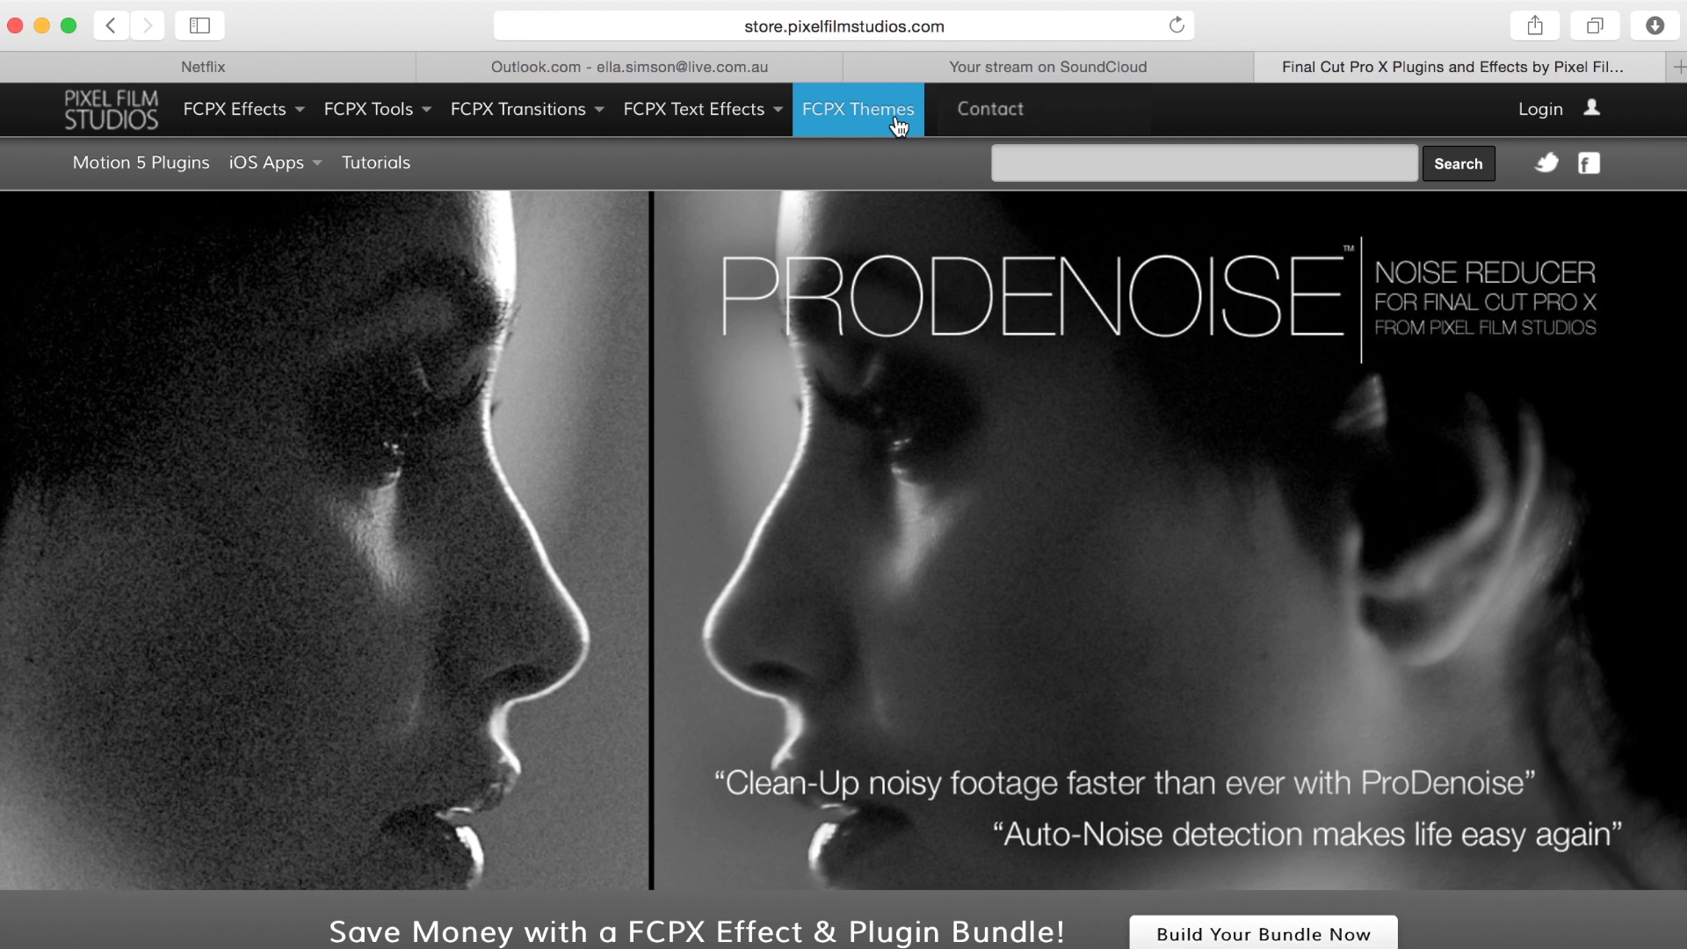
# Go to FCPX Text Effects > ProIntros > ProIntro: Geometric in the store menu.
pyautogui.click(774, 119)
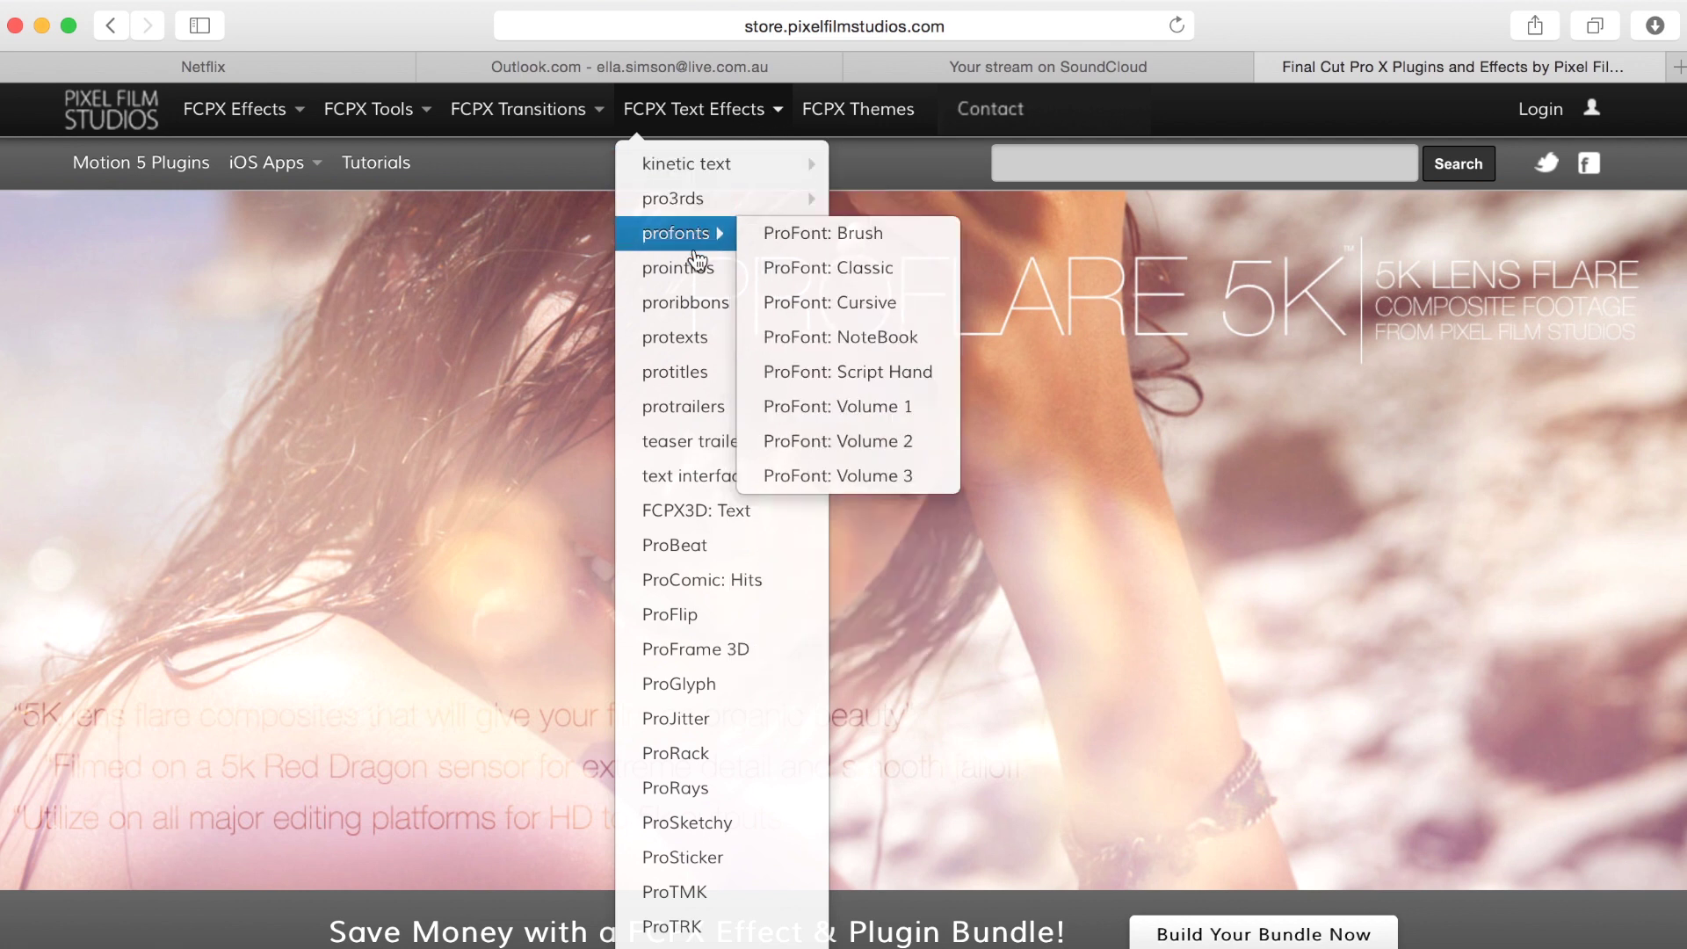
pyautogui.moveTo(692, 303)
pyautogui.moveTo(687, 481)
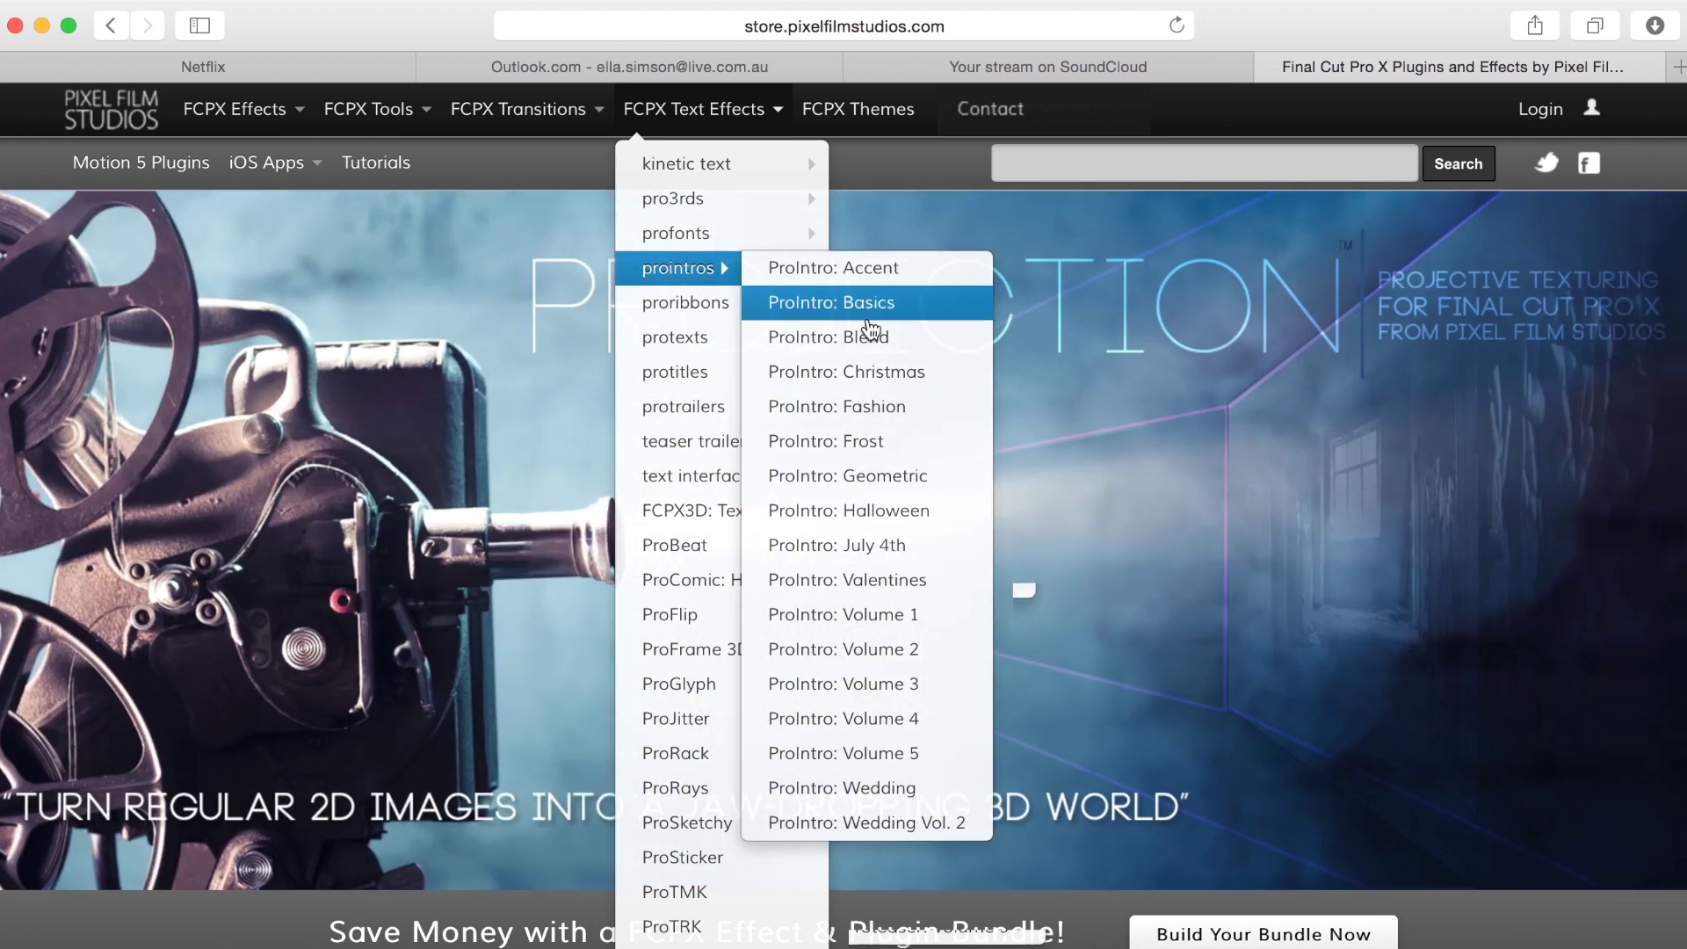
pyautogui.click(858, 479)
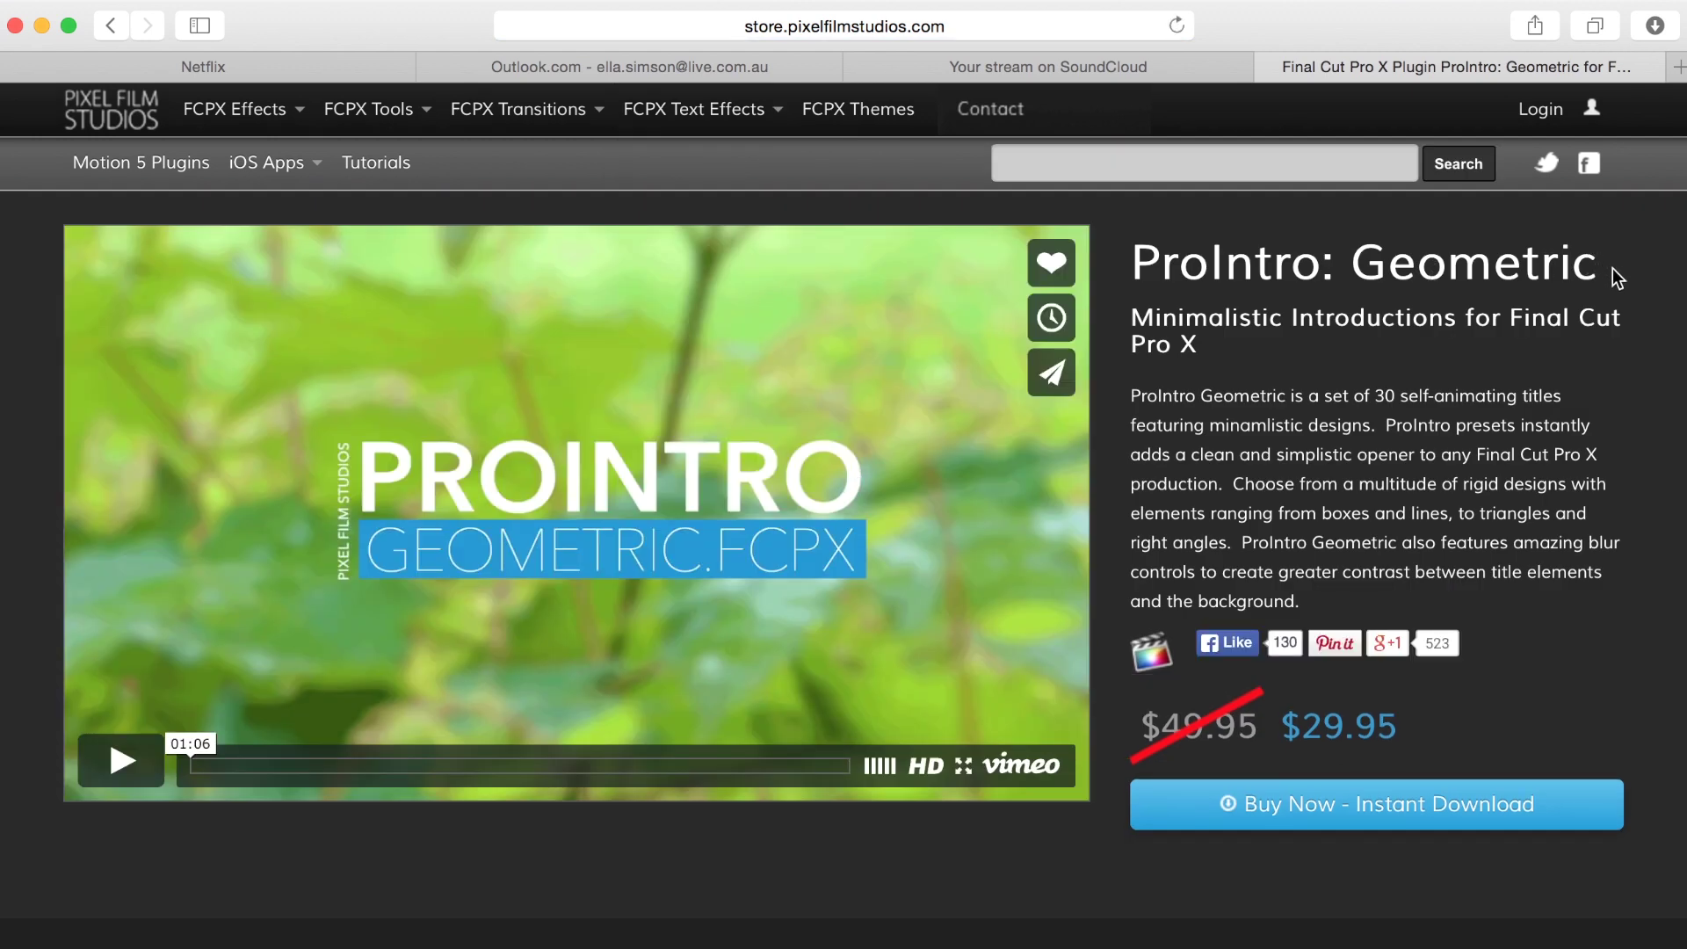
# Highlight the ProIntro: Geometric name and $29.95 price, then play the Vimeo preview.
pyautogui.moveTo(1605, 262); pyautogui.dragTo(1133, 252)
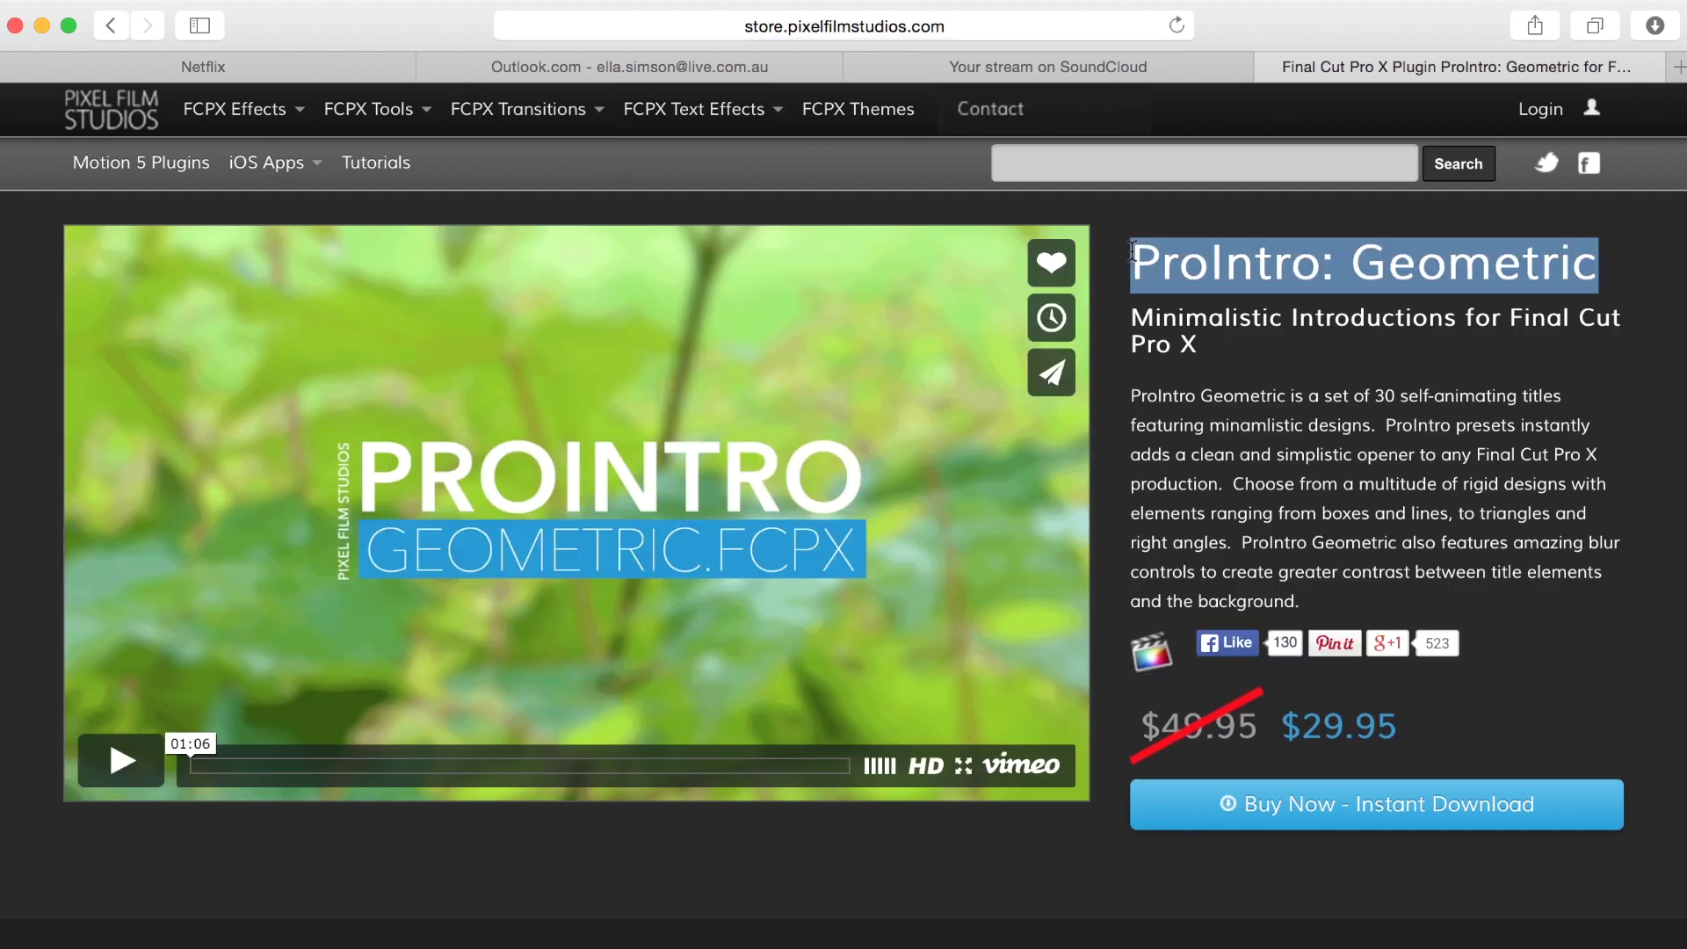
pyautogui.click(1128, 354)
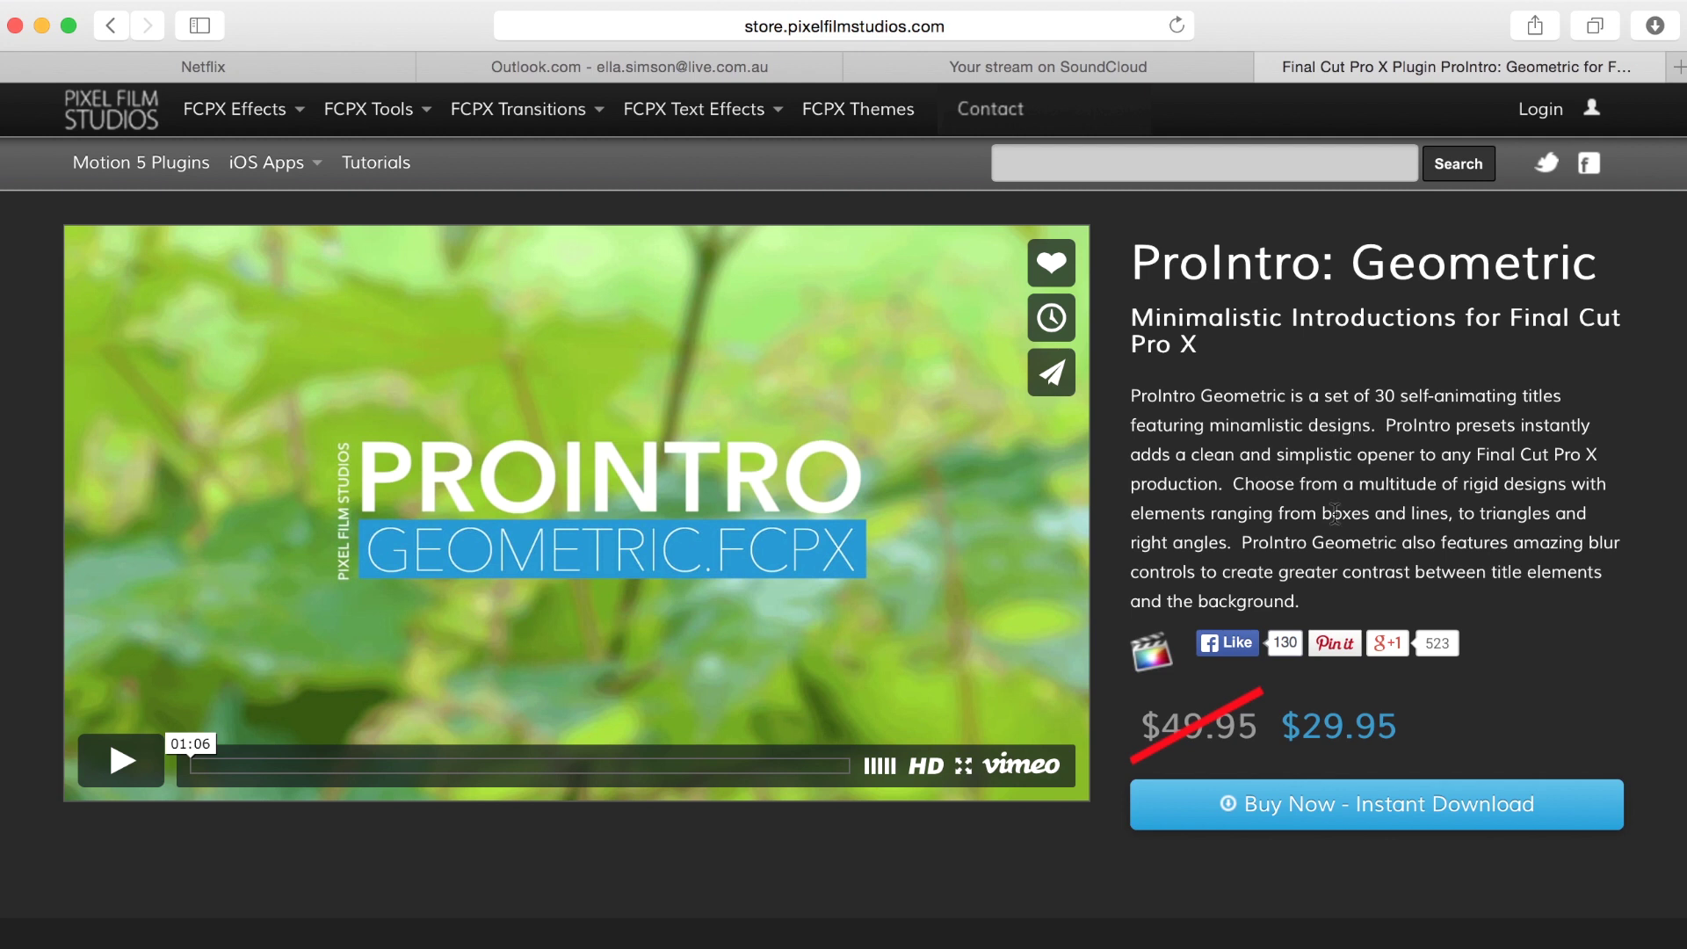
pyautogui.moveTo(1285, 715); pyautogui.dragTo(1404, 723)
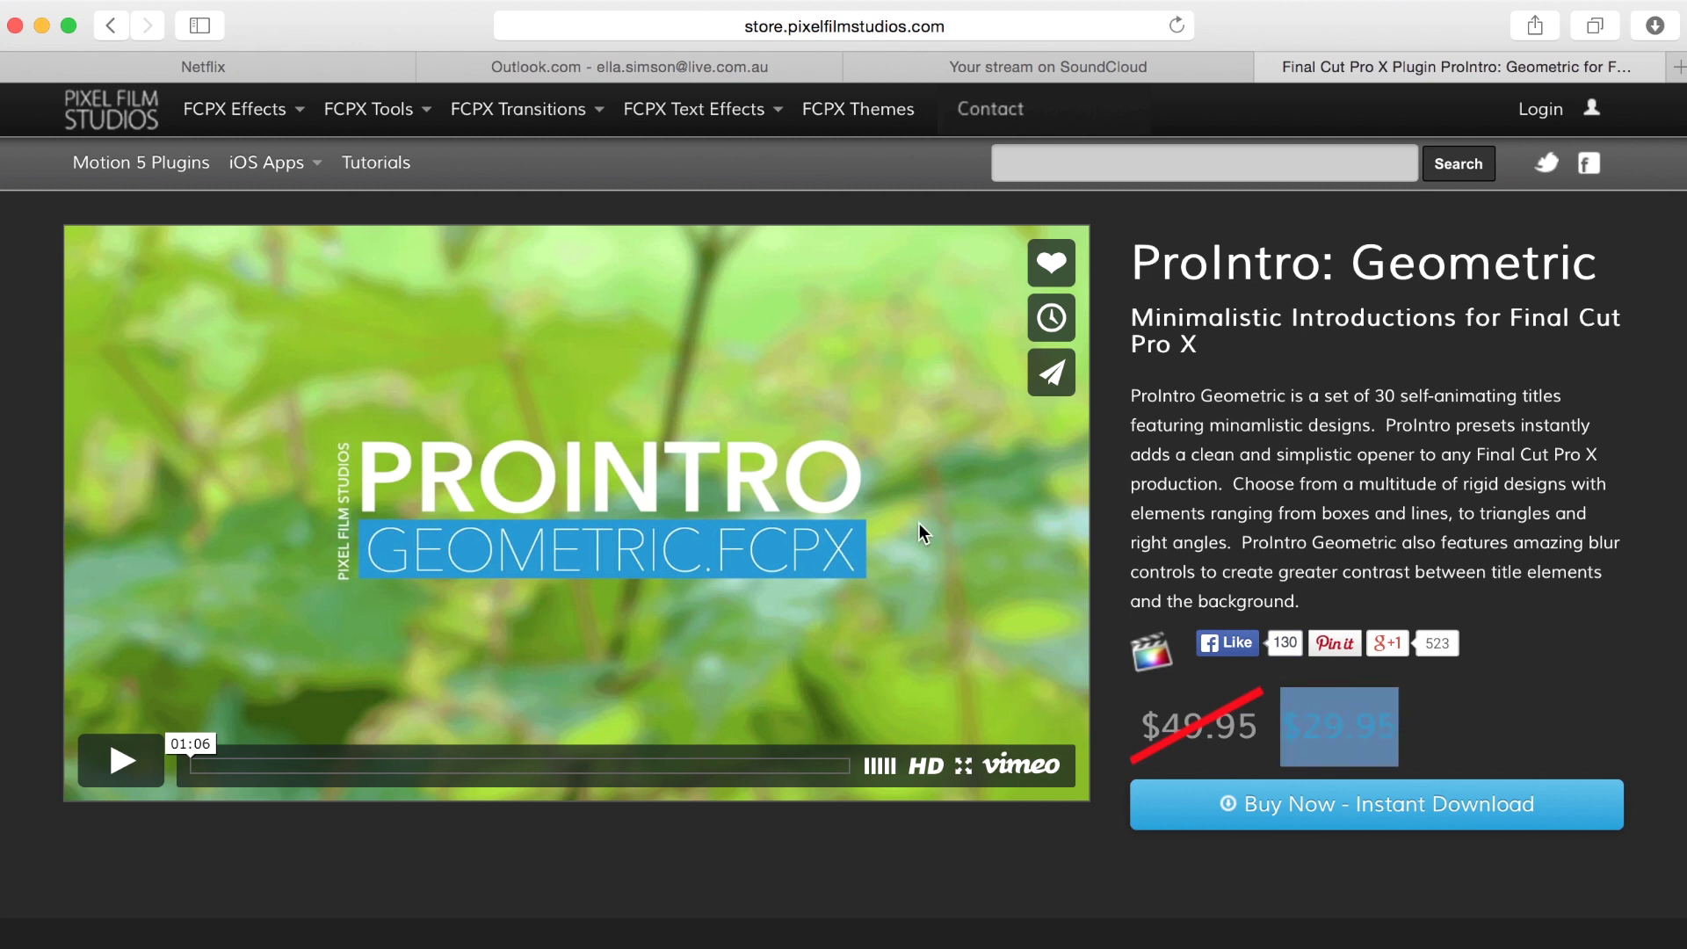
pyautogui.click(126, 771)
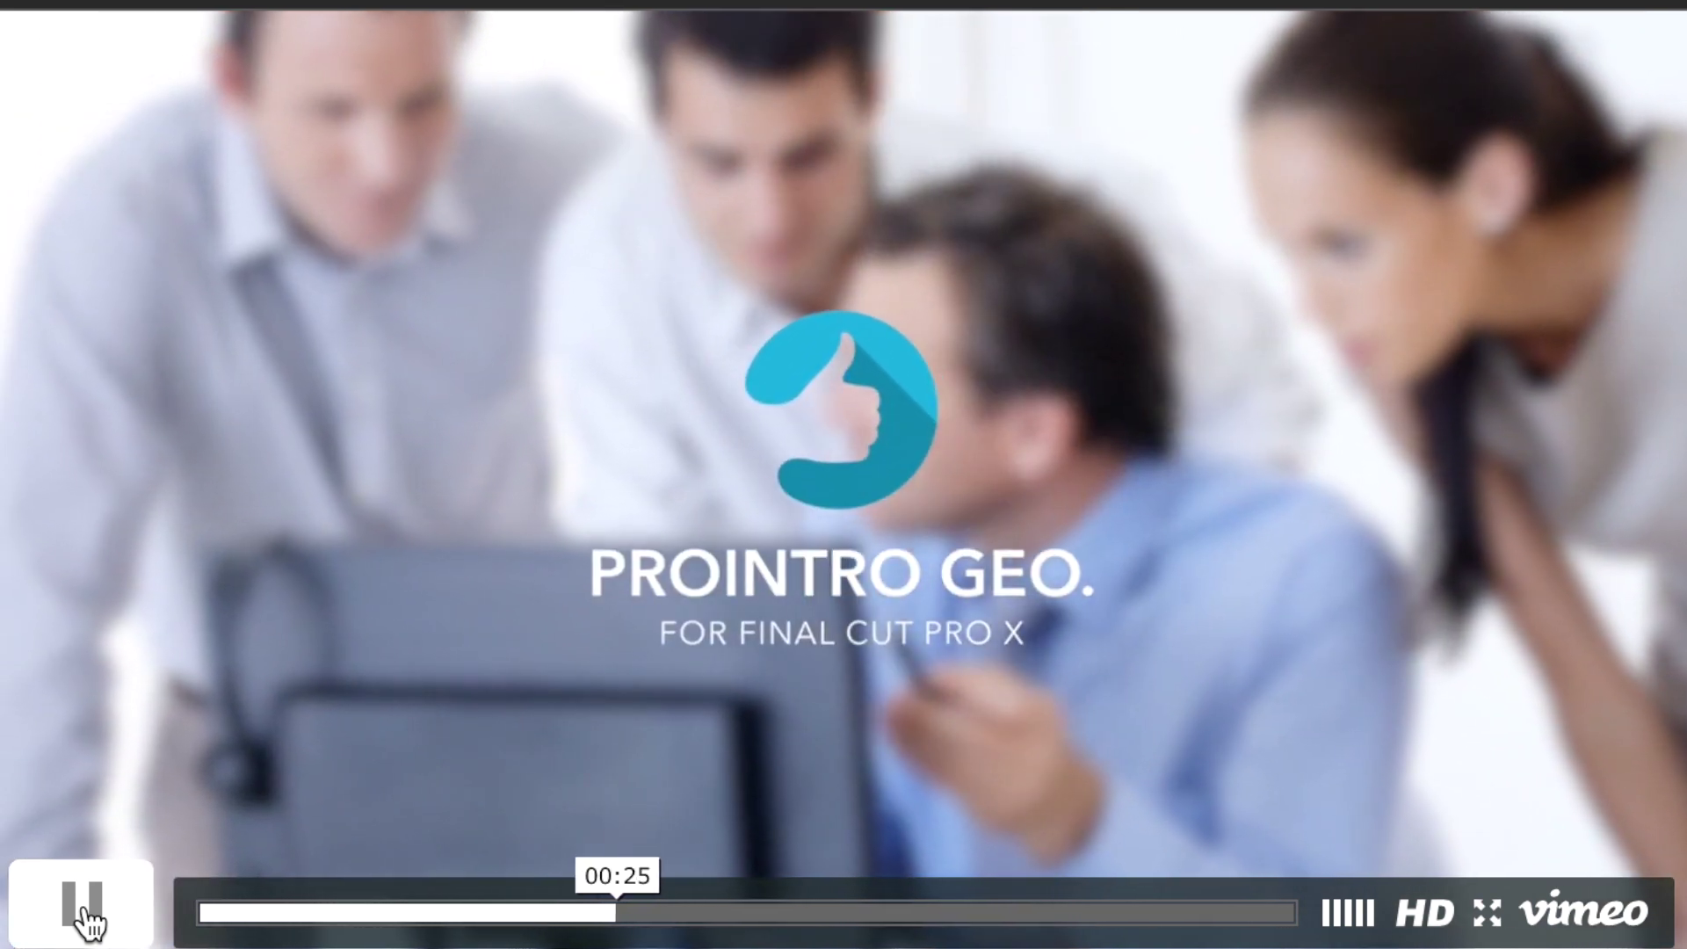
# Pause the preview video and exit Safari's full screen so the desktop shows.
pyautogui.click(83, 914)
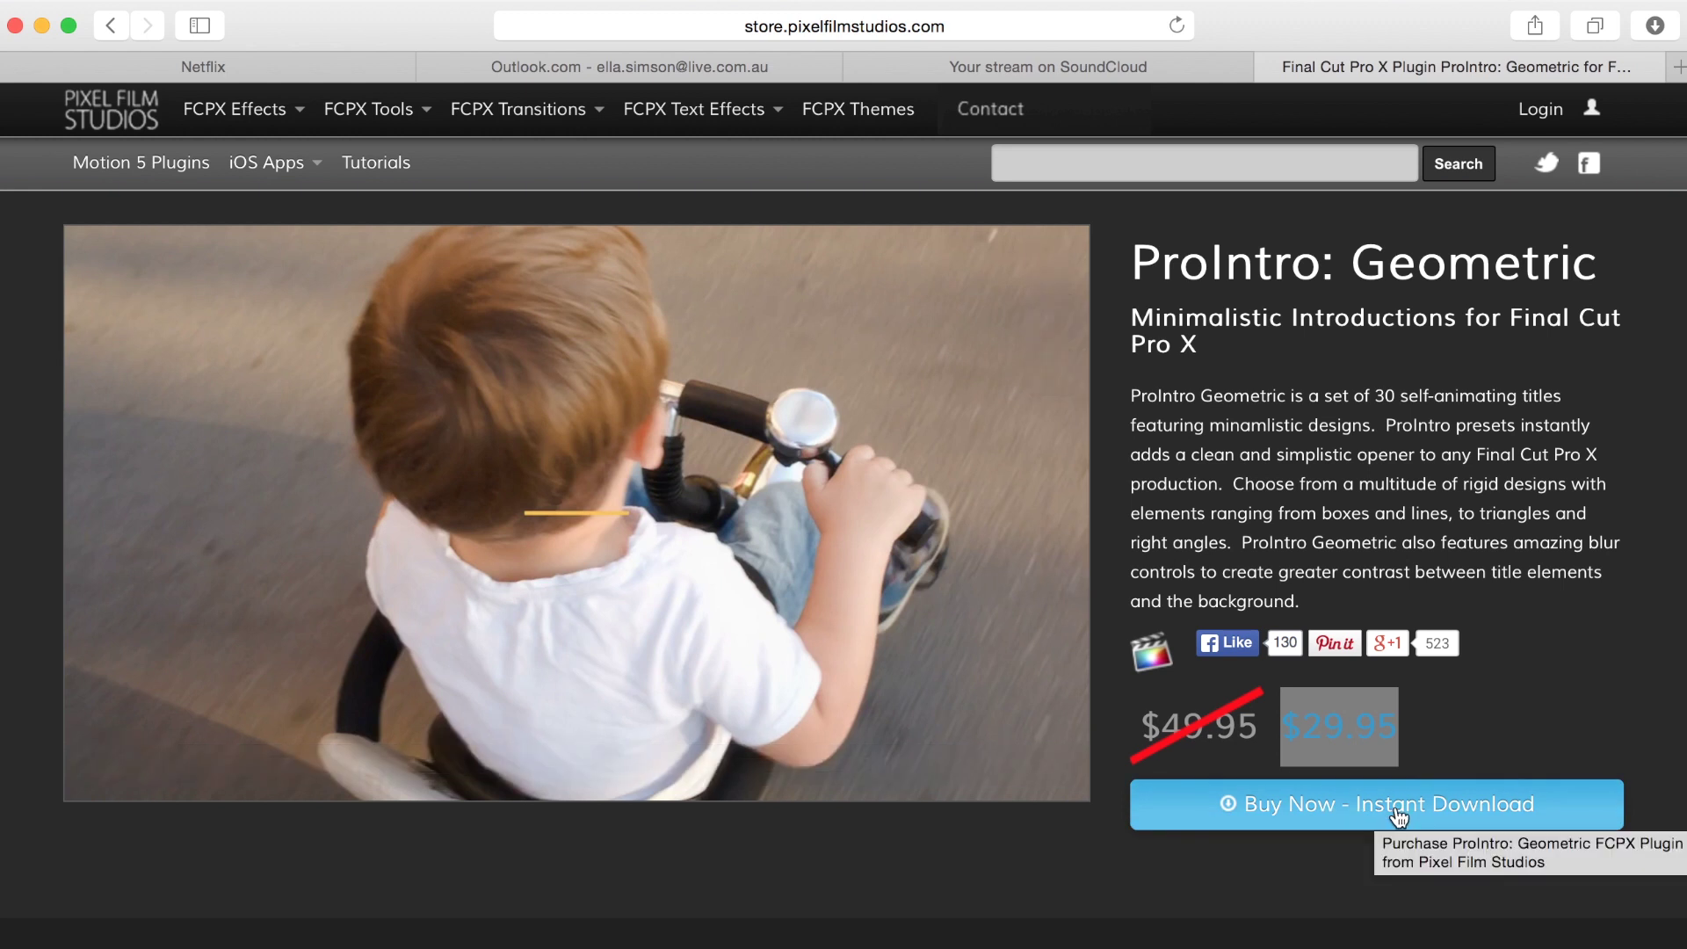
pyautogui.click(69, 26)
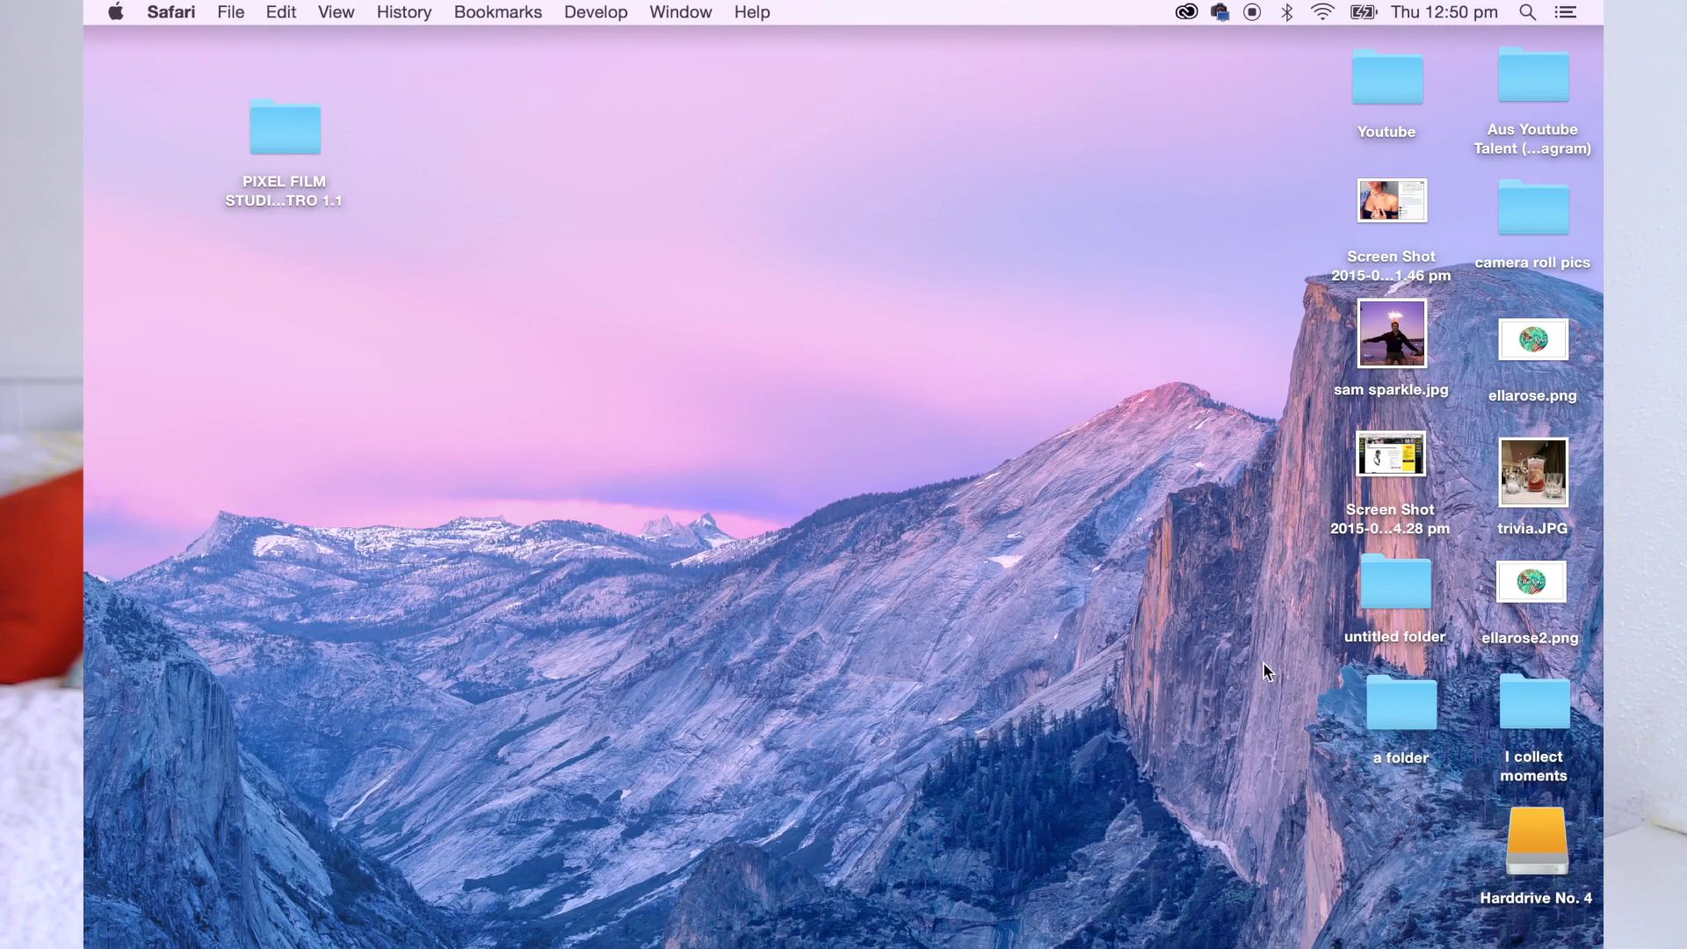
pyautogui.moveTo(1301, 941)
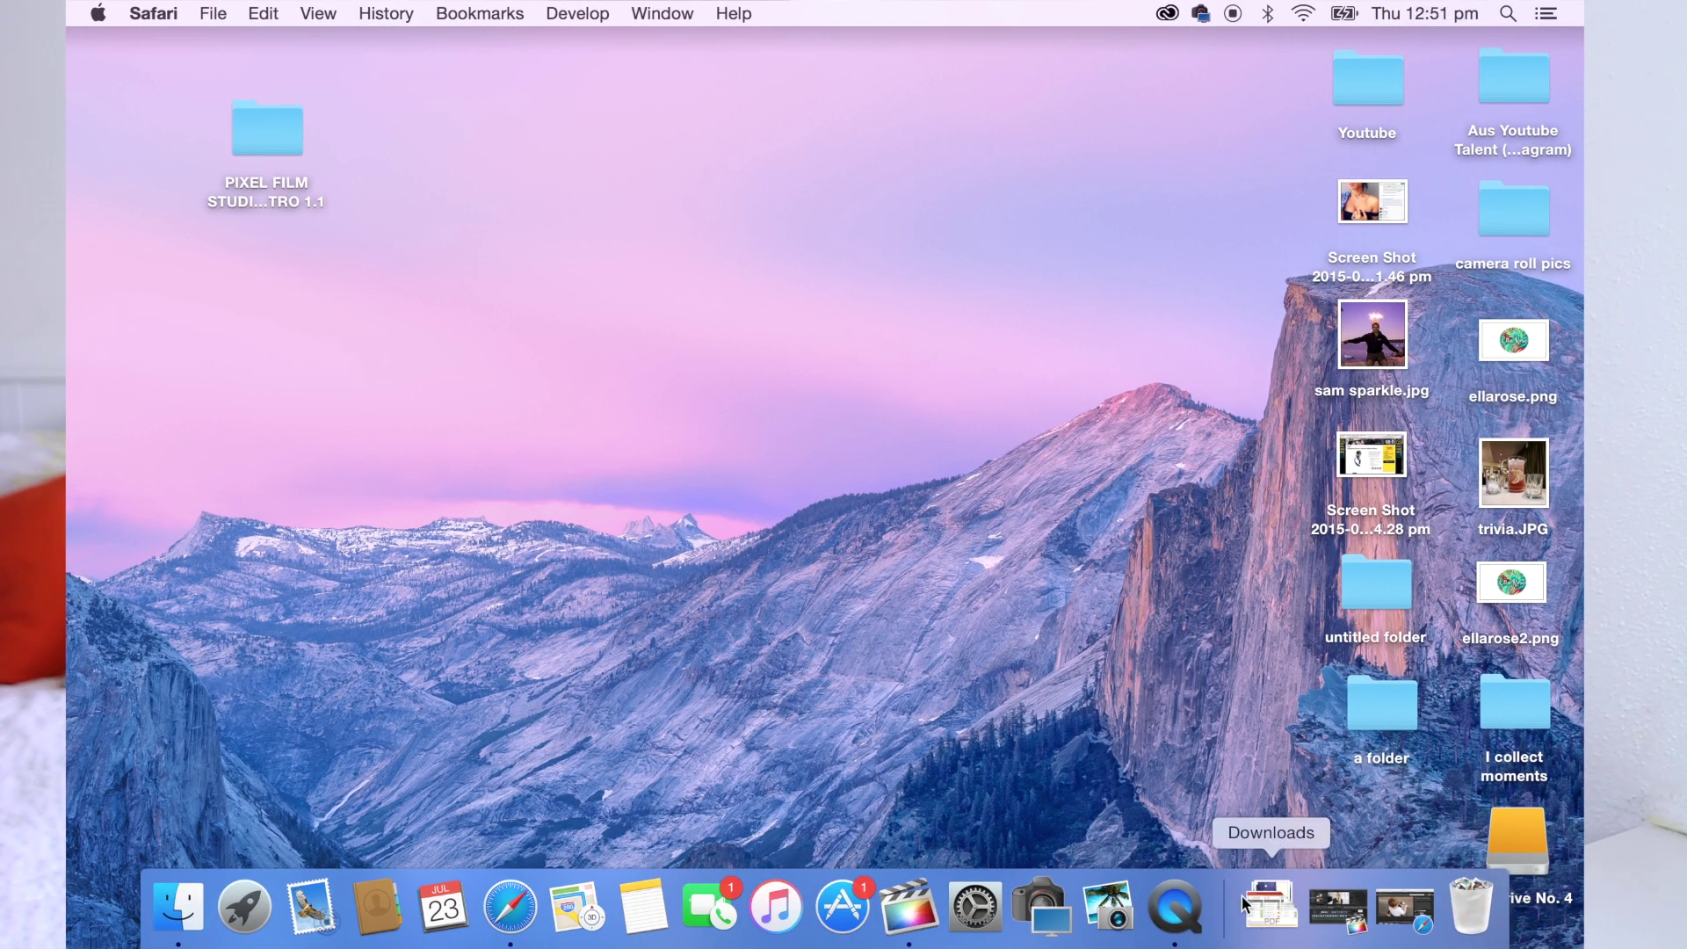
# Open and close the PIXEL FILM STUDIOS - PROINTRO 1.1 folder, then switch to Final Cut Pro.
pyautogui.doubleClick(266, 137)
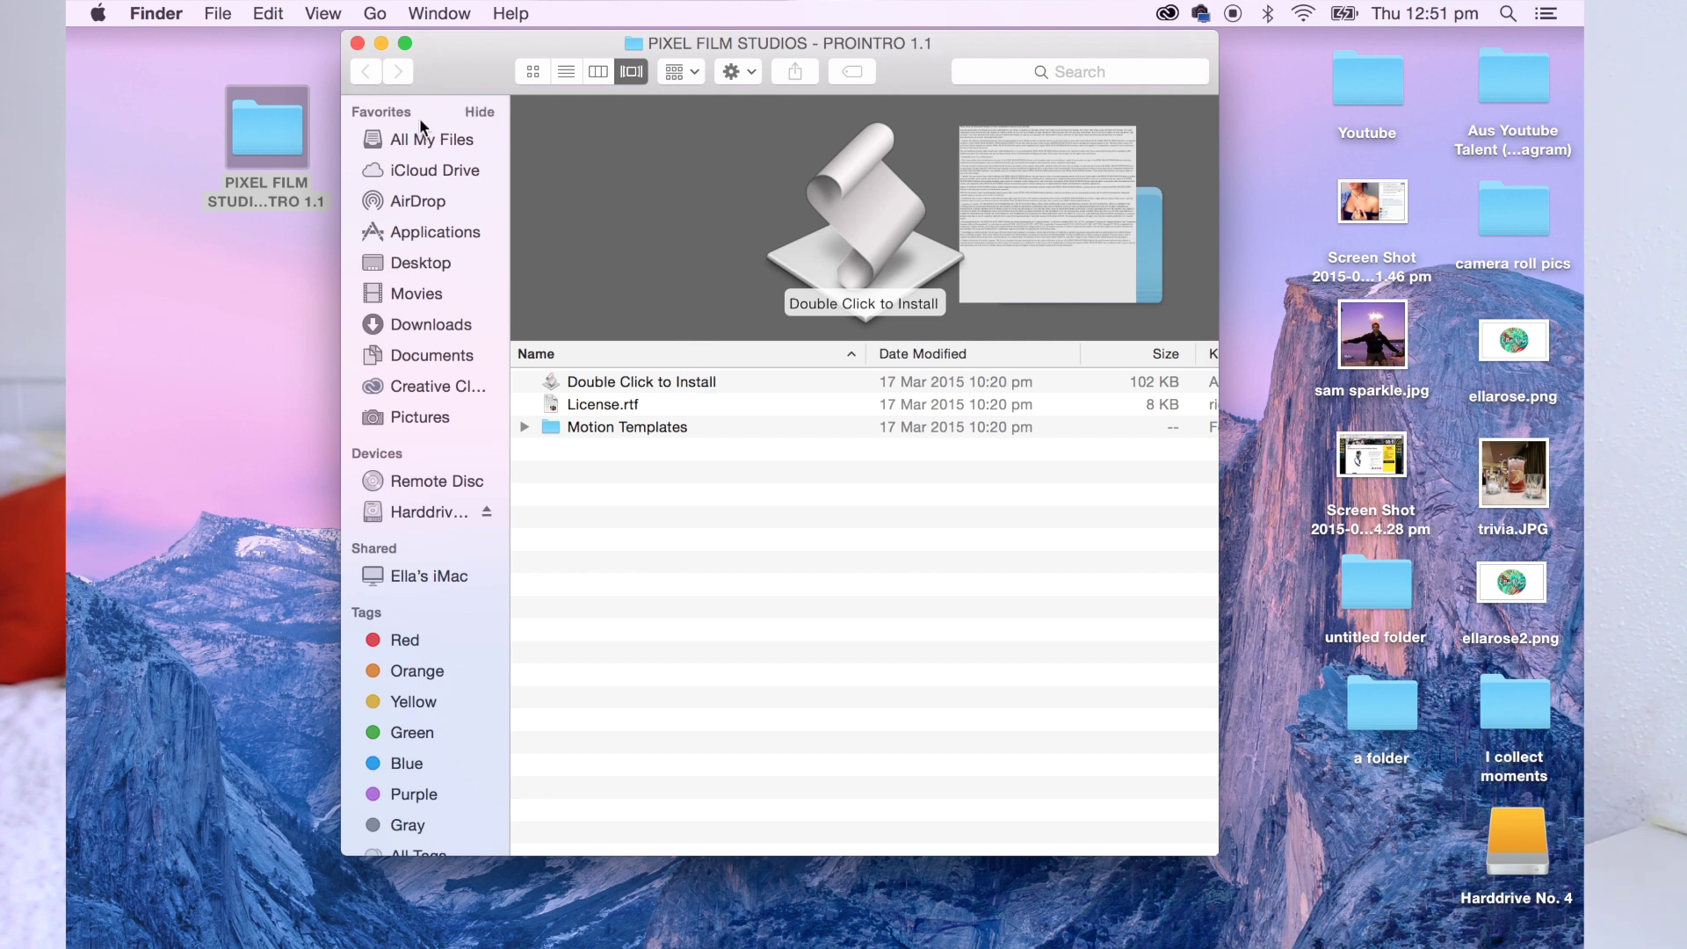
pyautogui.click(357, 43)
pyautogui.click(923, 929)
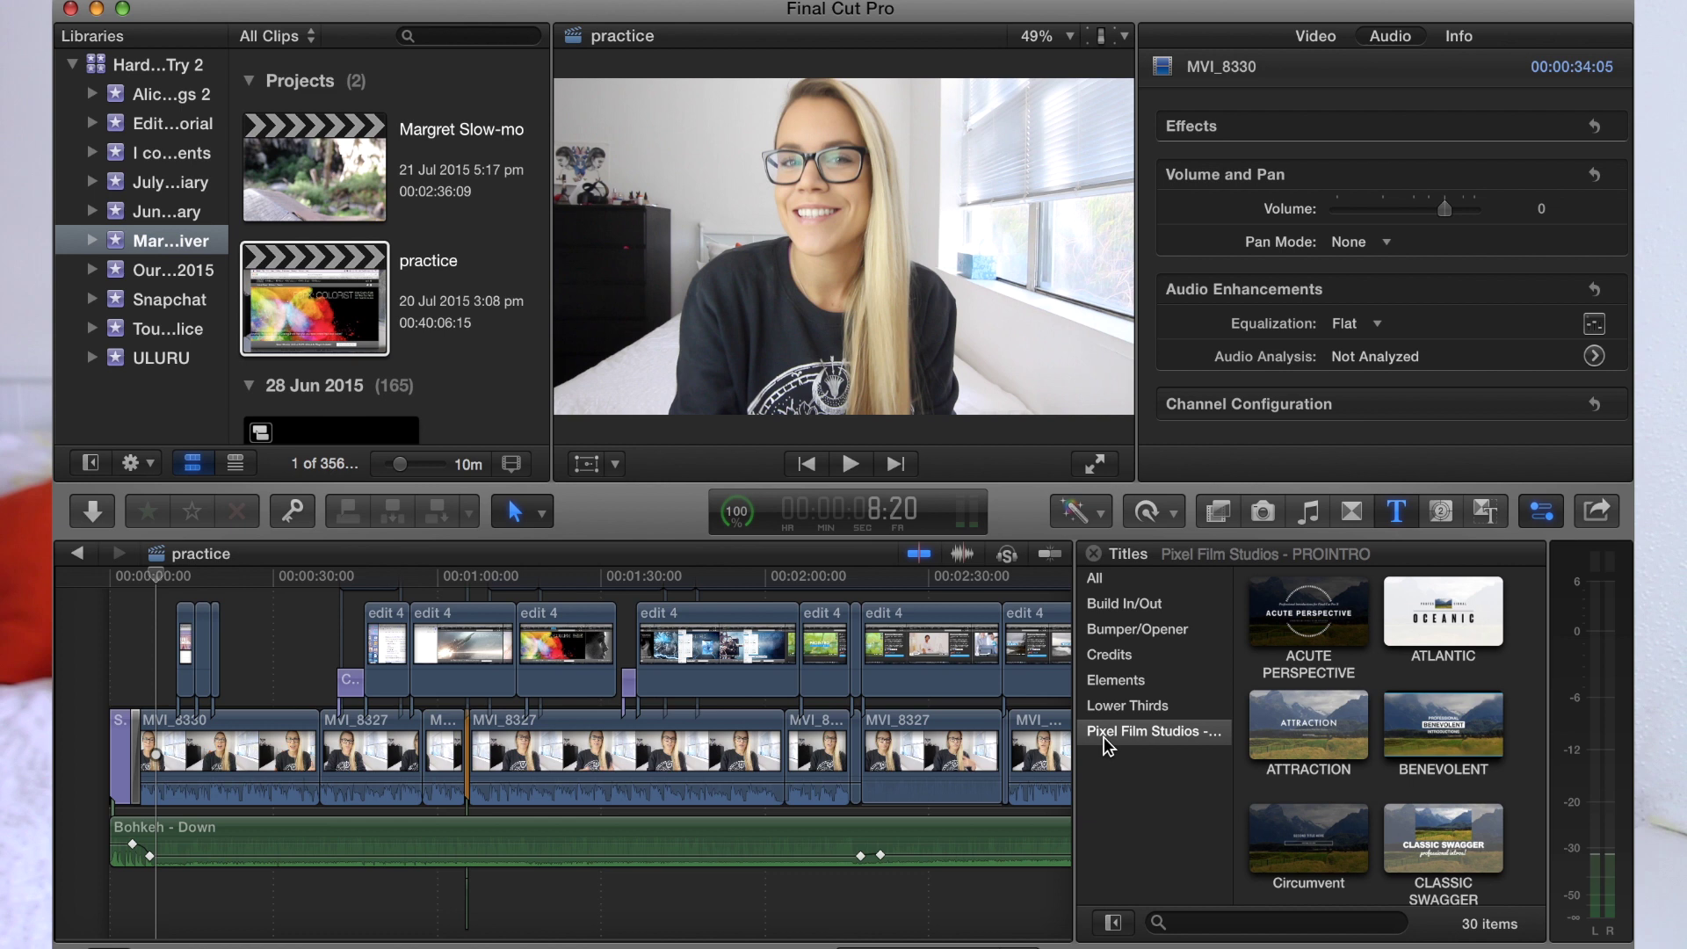
# Filter Titles to Pixel Film Studios, find SIMPLISM, and drag it above MVI_8330.
pyautogui.click(1193, 739)
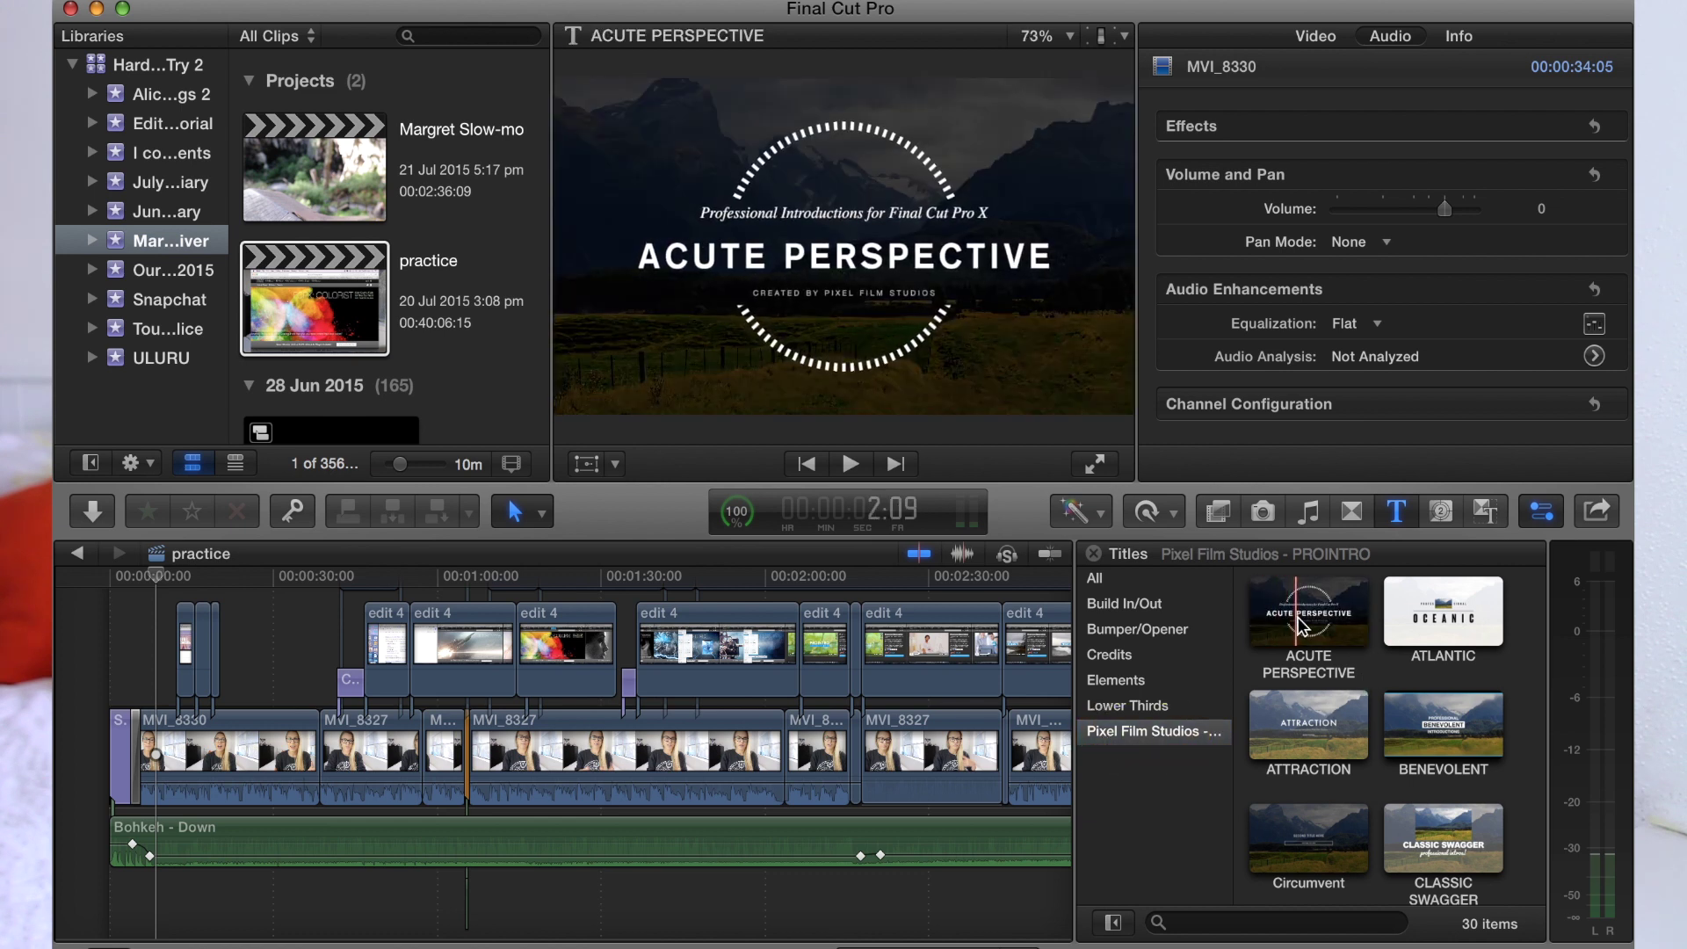
pyautogui.click(1415, 631)
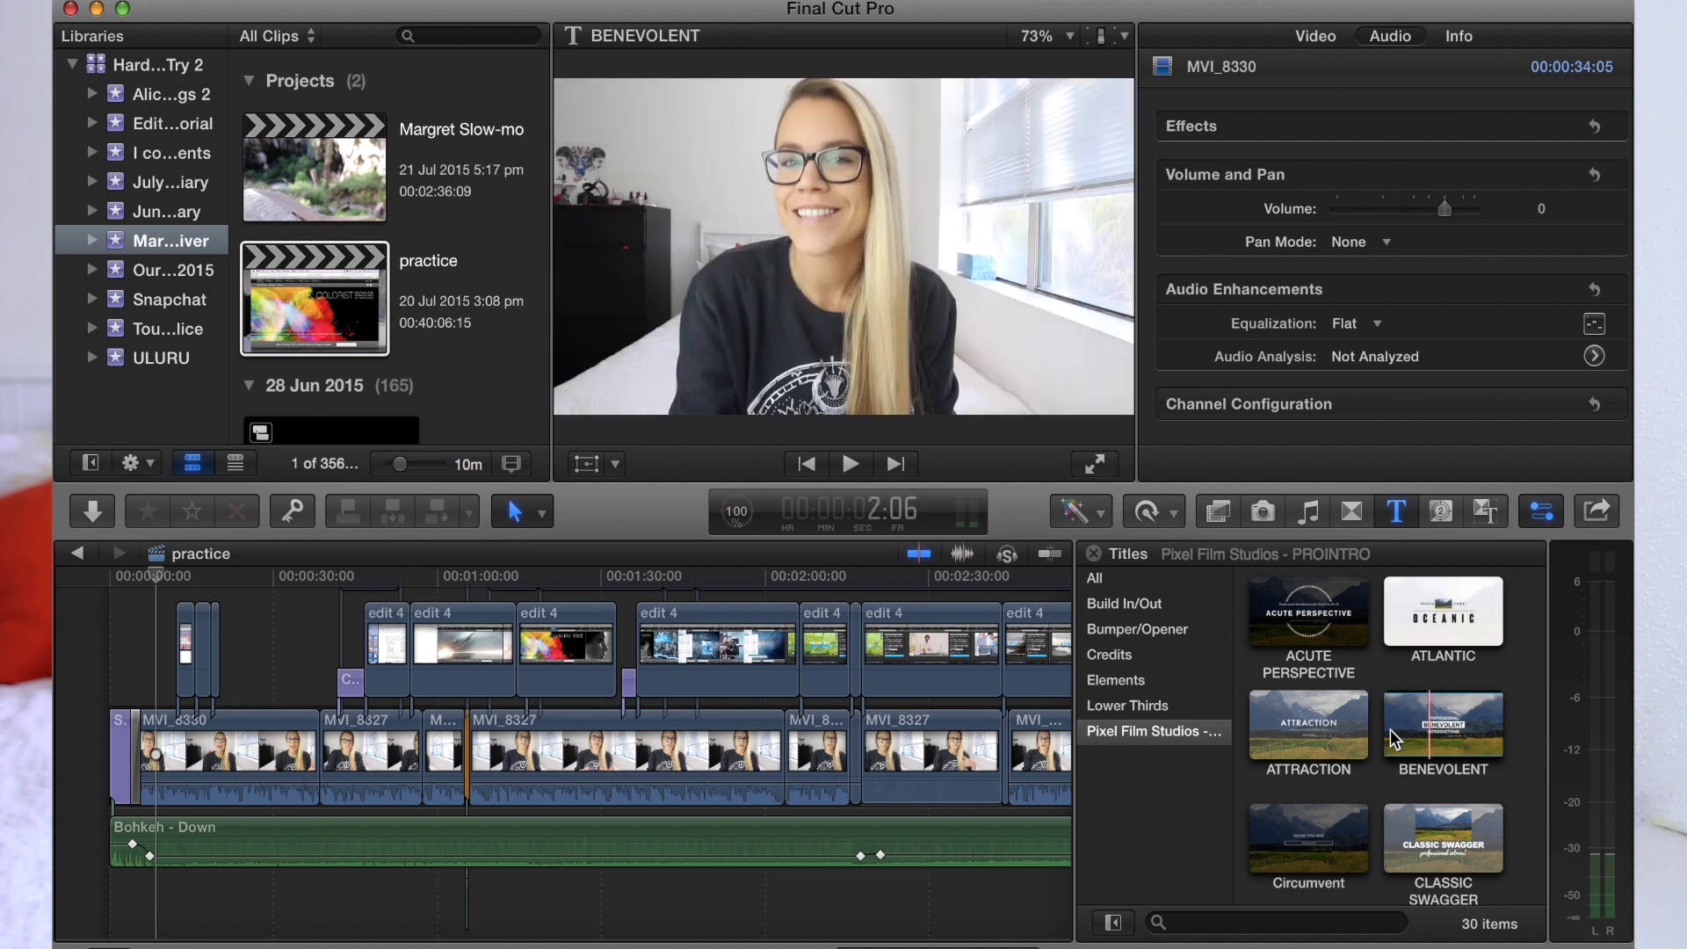
pyautogui.scroll(-10, 1459, 738)
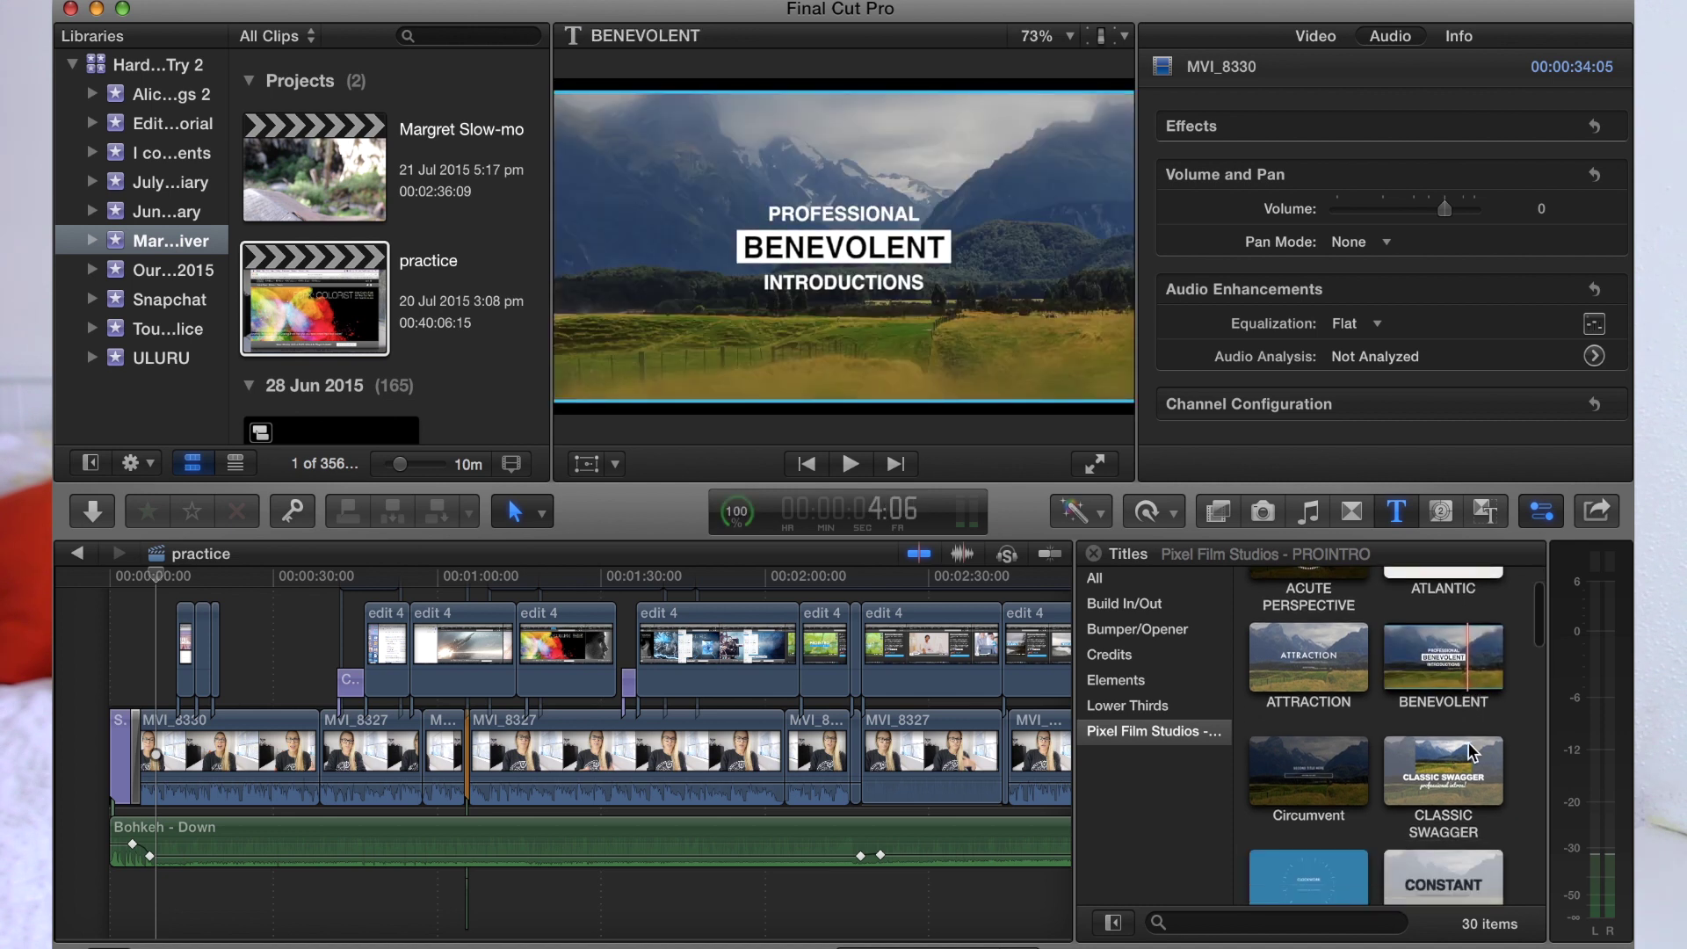
pyautogui.scroll(-8, 1427, 631)
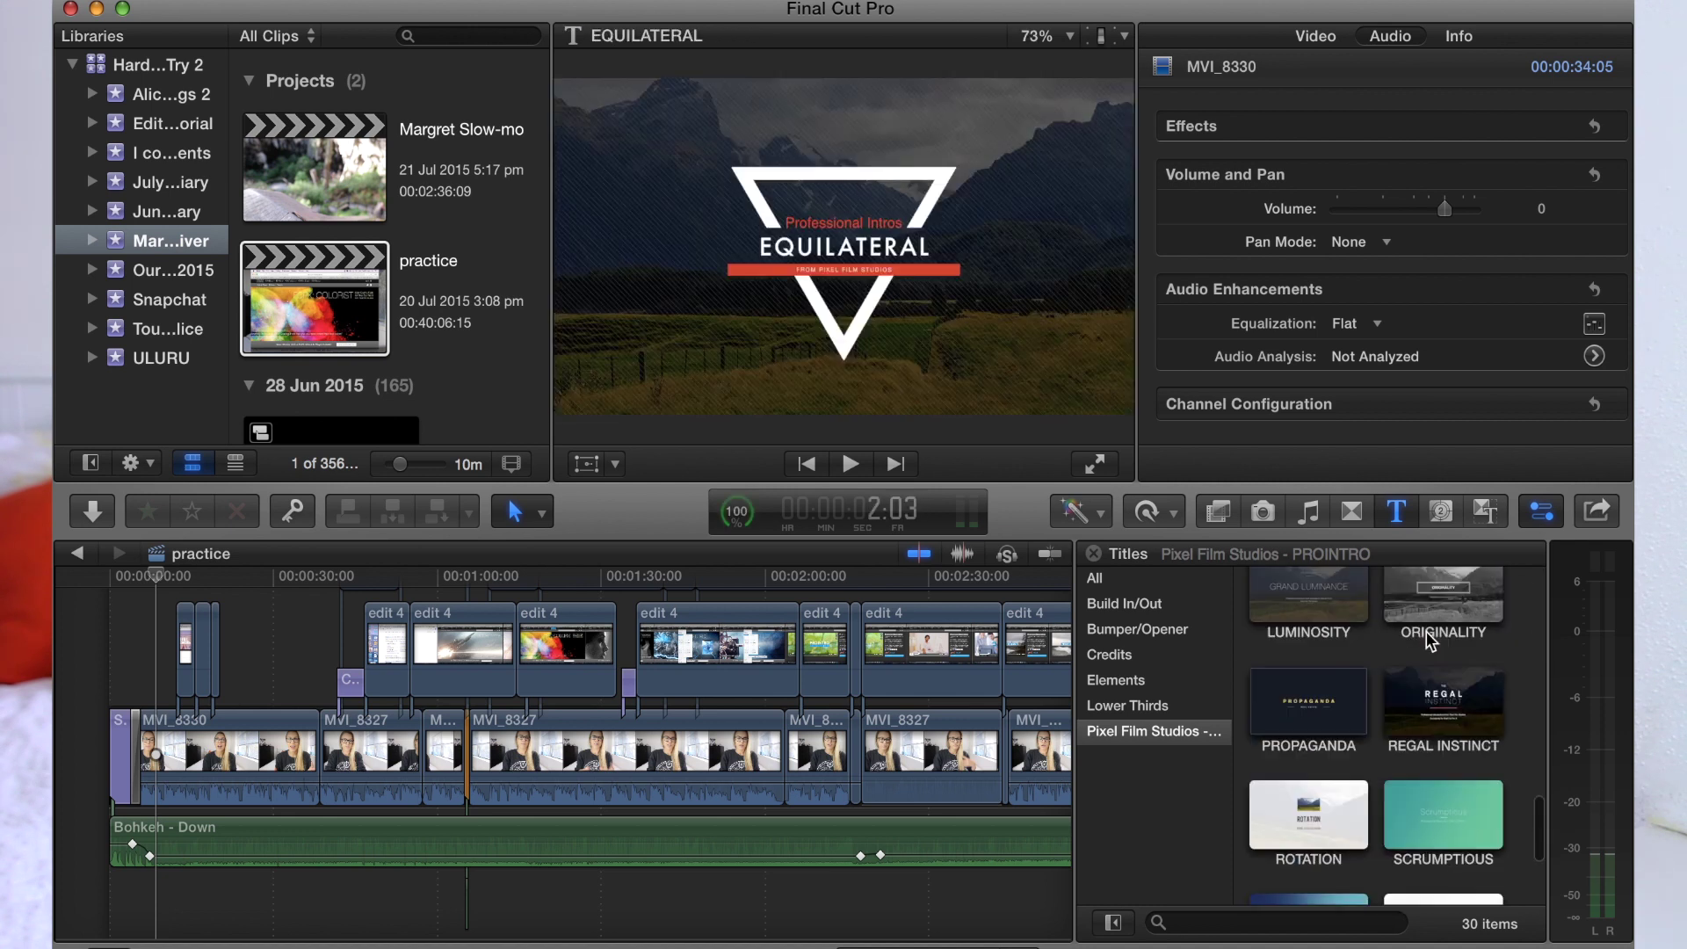
pyautogui.scroll(-2, 1426, 631)
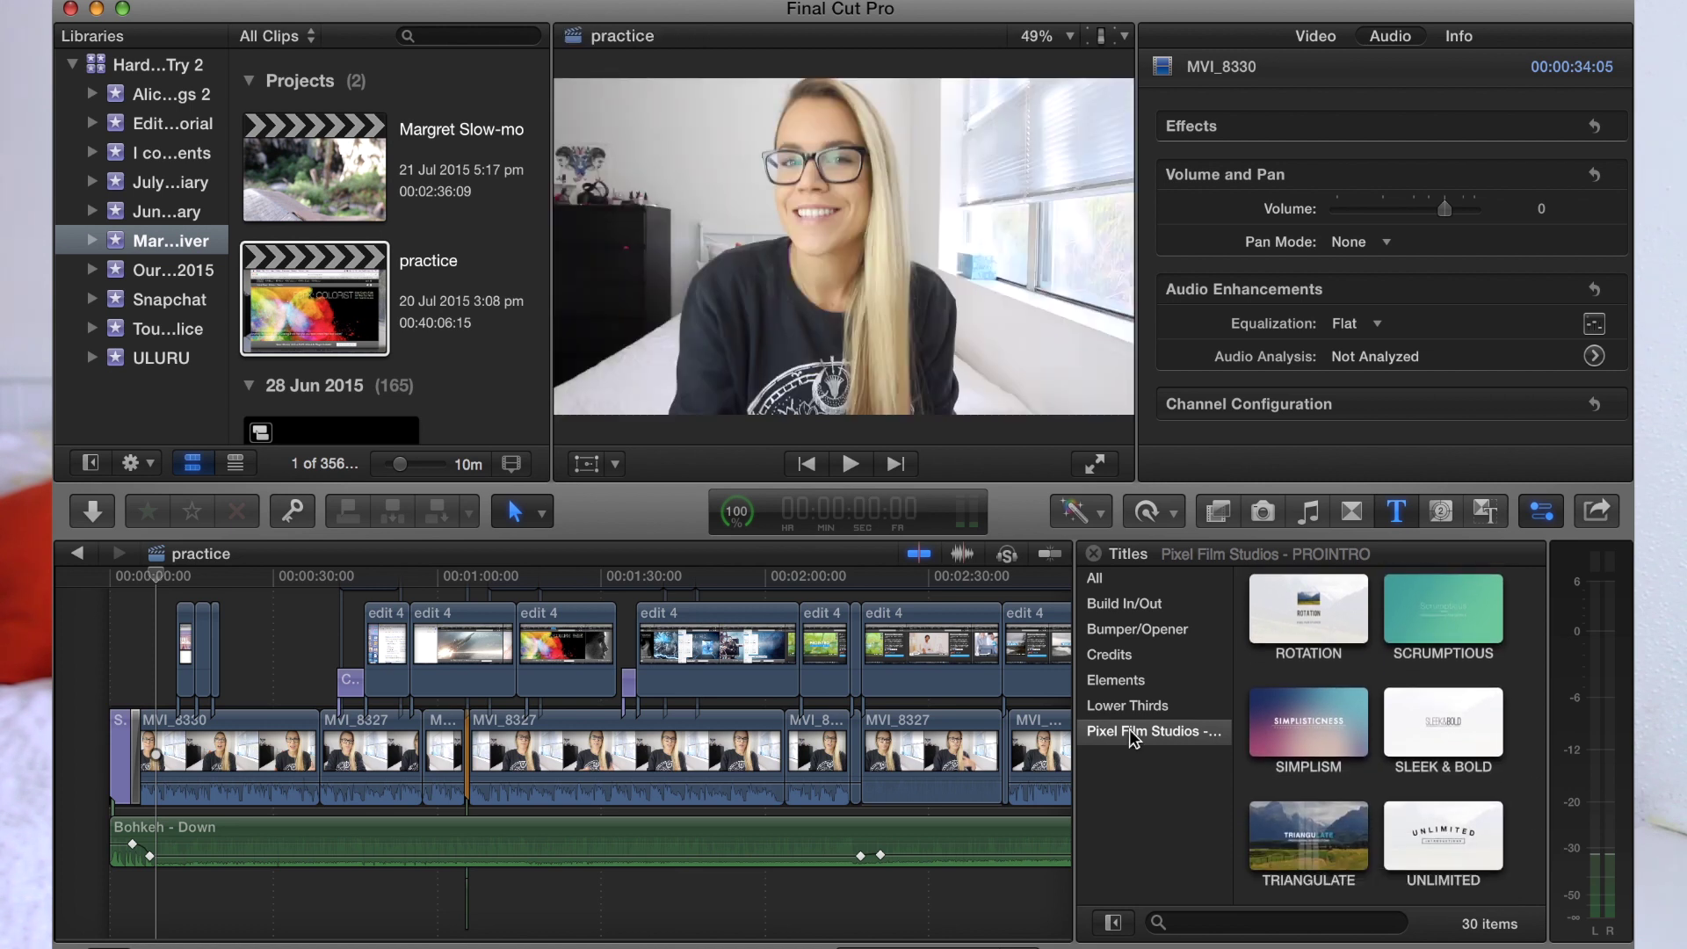
pyautogui.click(1308, 716)
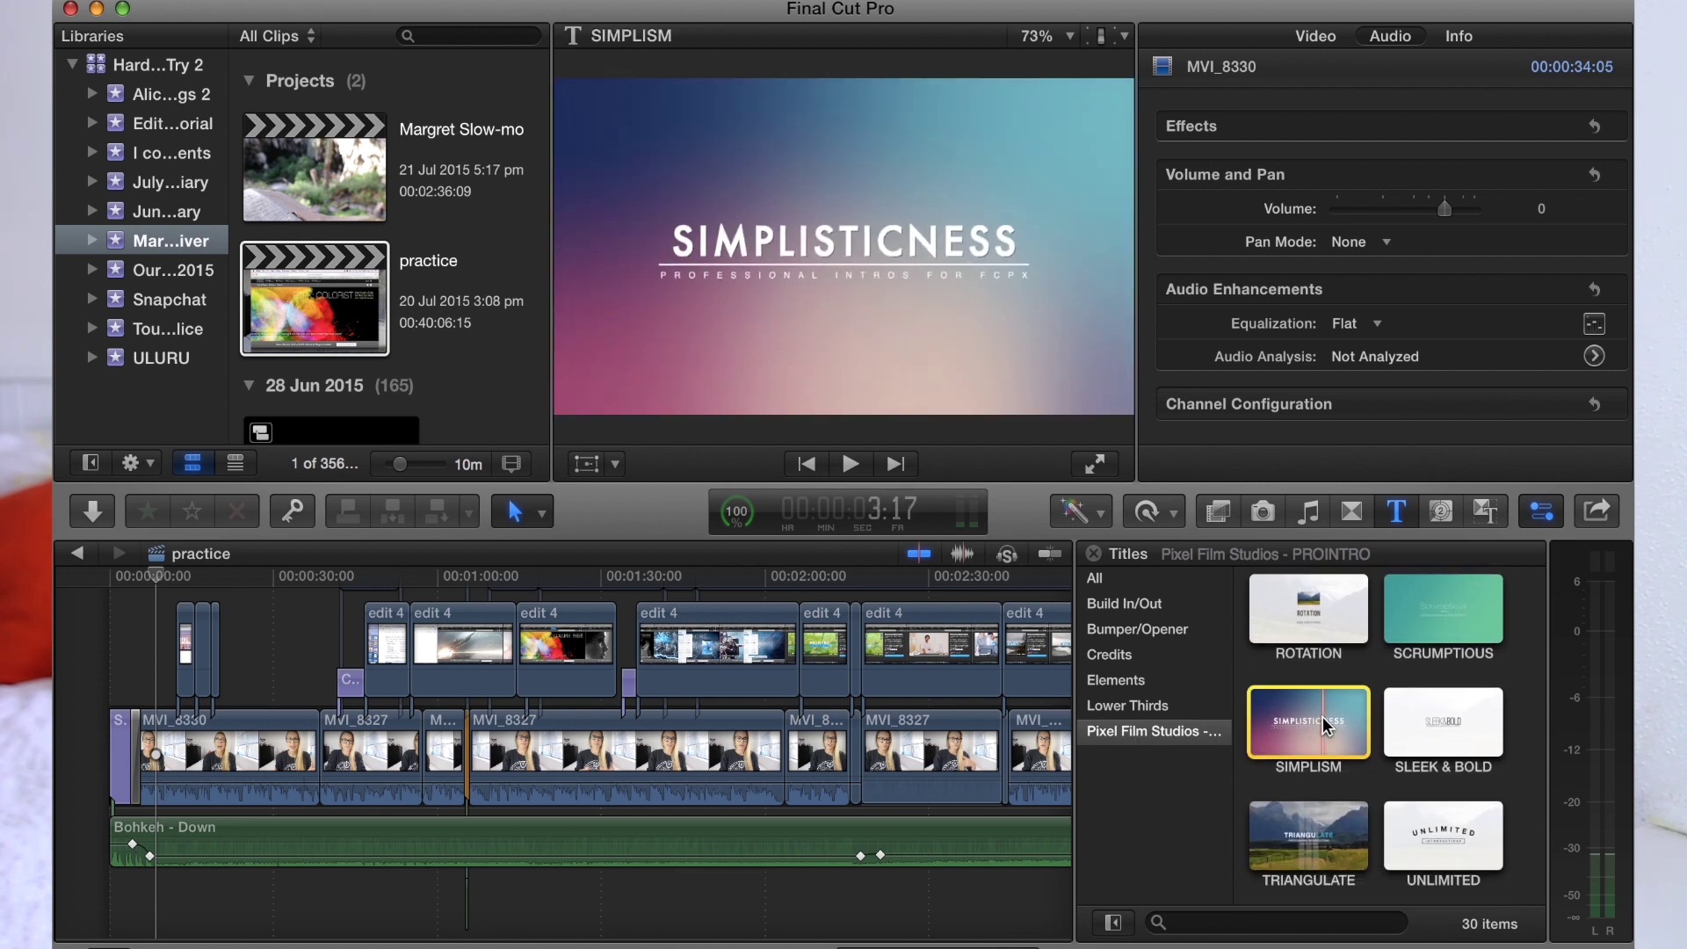
pyautogui.moveTo(1316, 722); pyautogui.dragTo(249, 685)
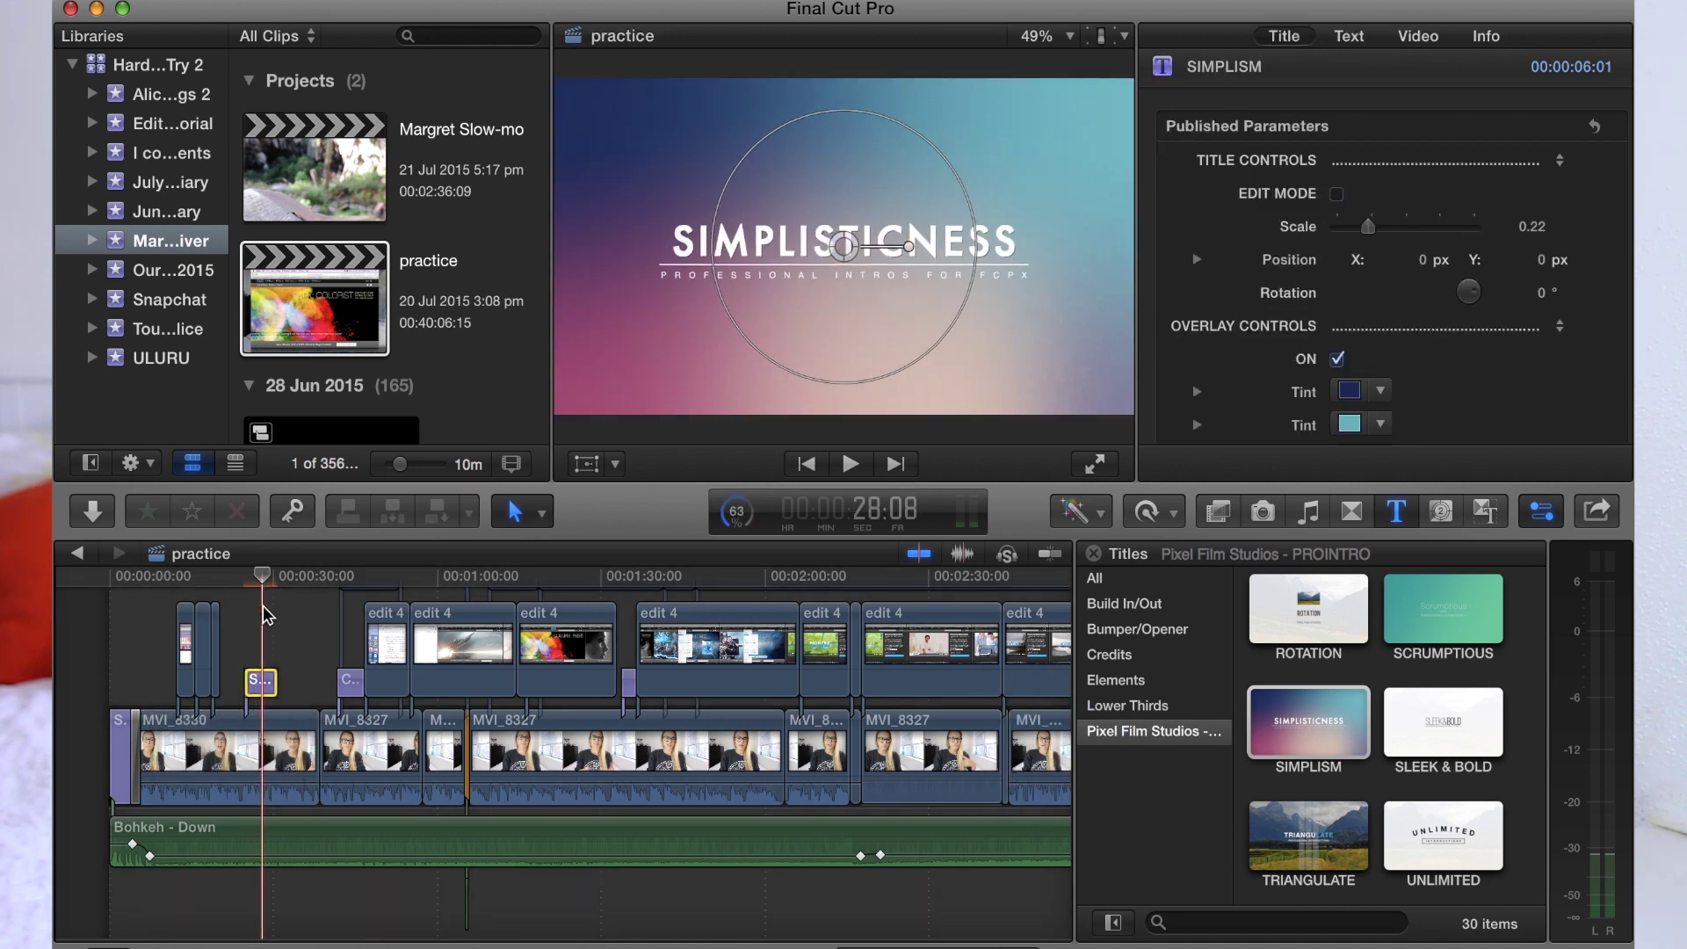
# Select the SIMPLISM title clip and turn on EDIT MODE in the Title inspector.
pyautogui.click(262, 694)
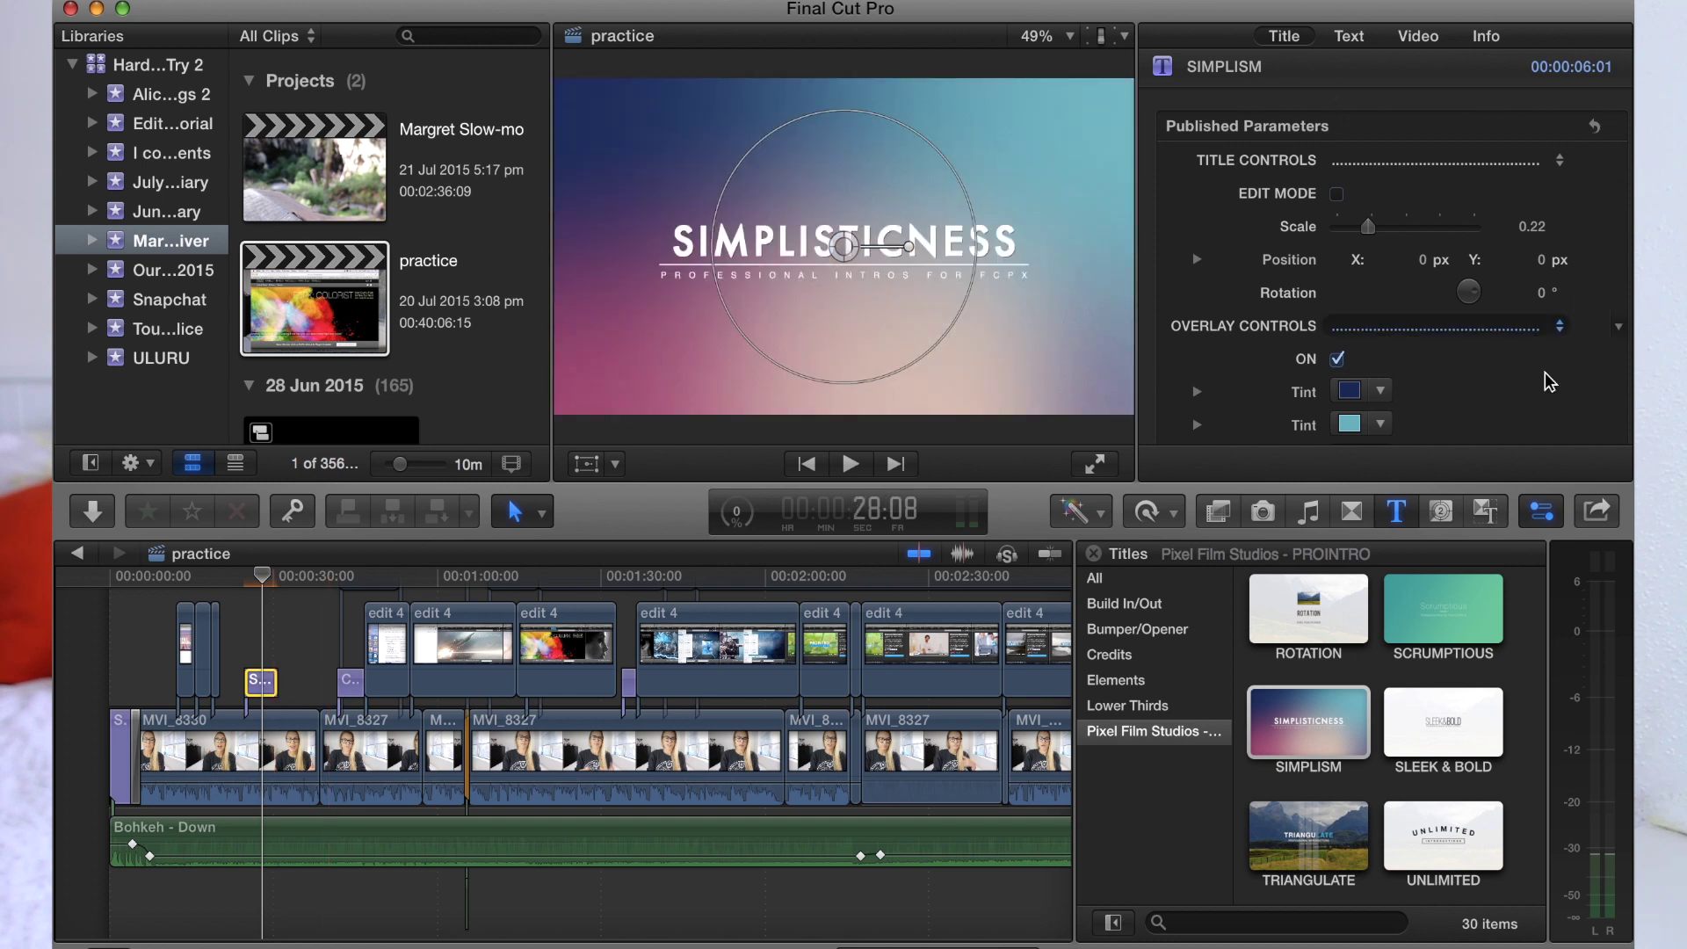
pyautogui.click(1337, 193)
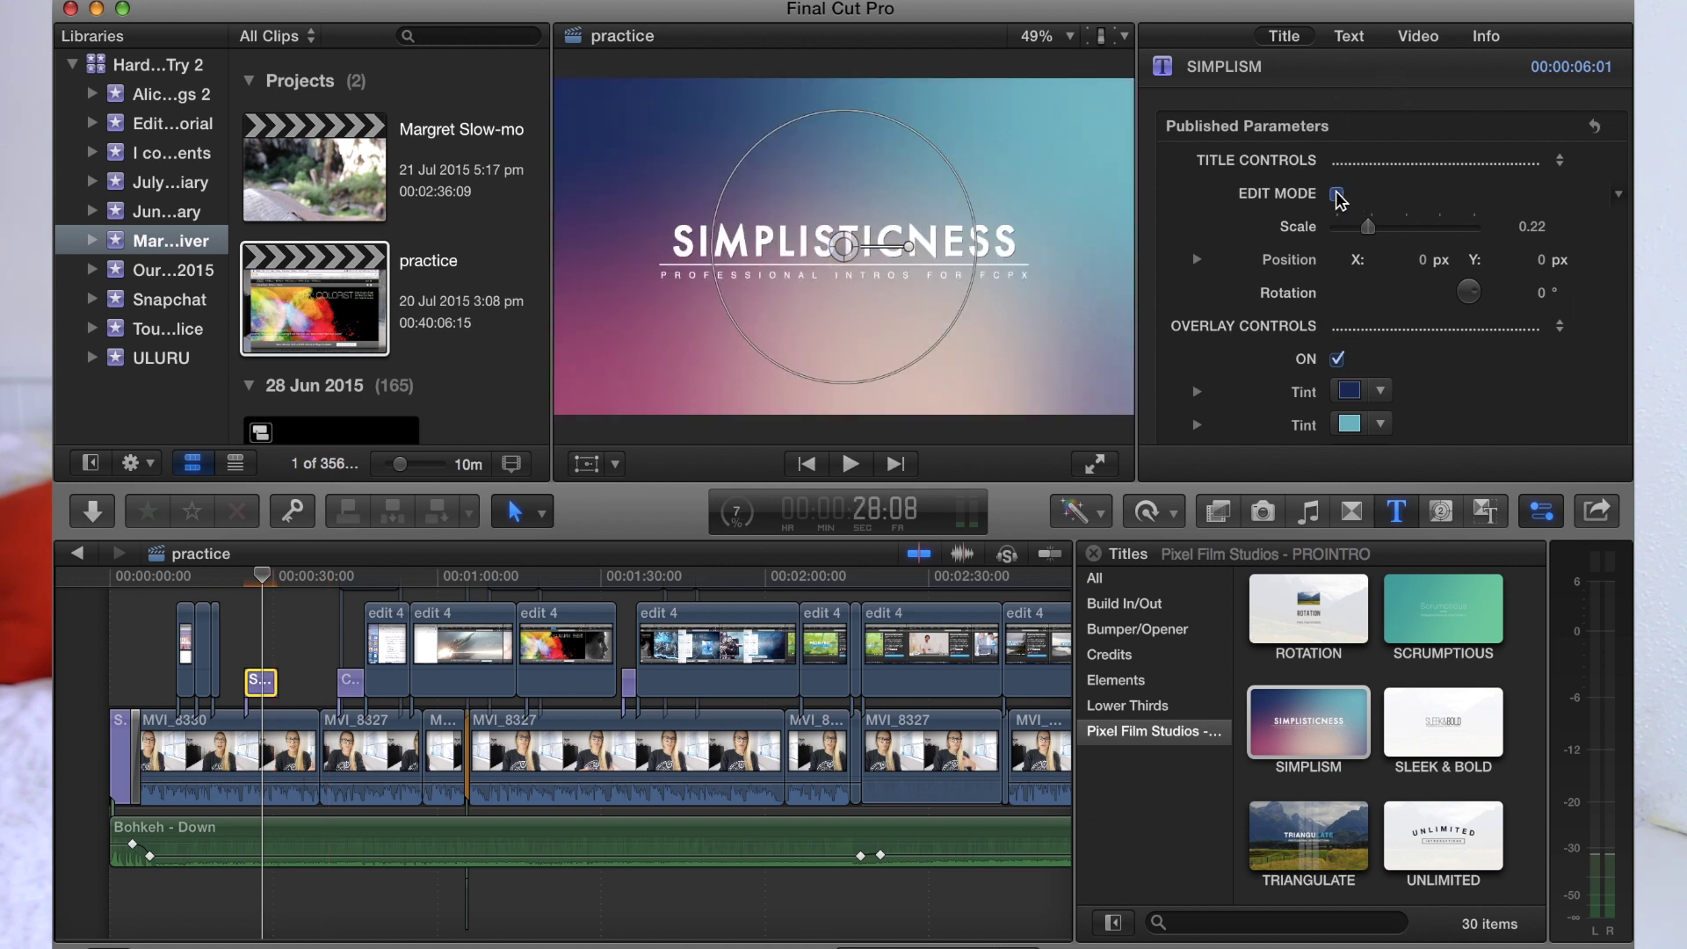
pyautogui.scroll(-1, 1417, 256)
pyautogui.scroll(-10, 1417, 256)
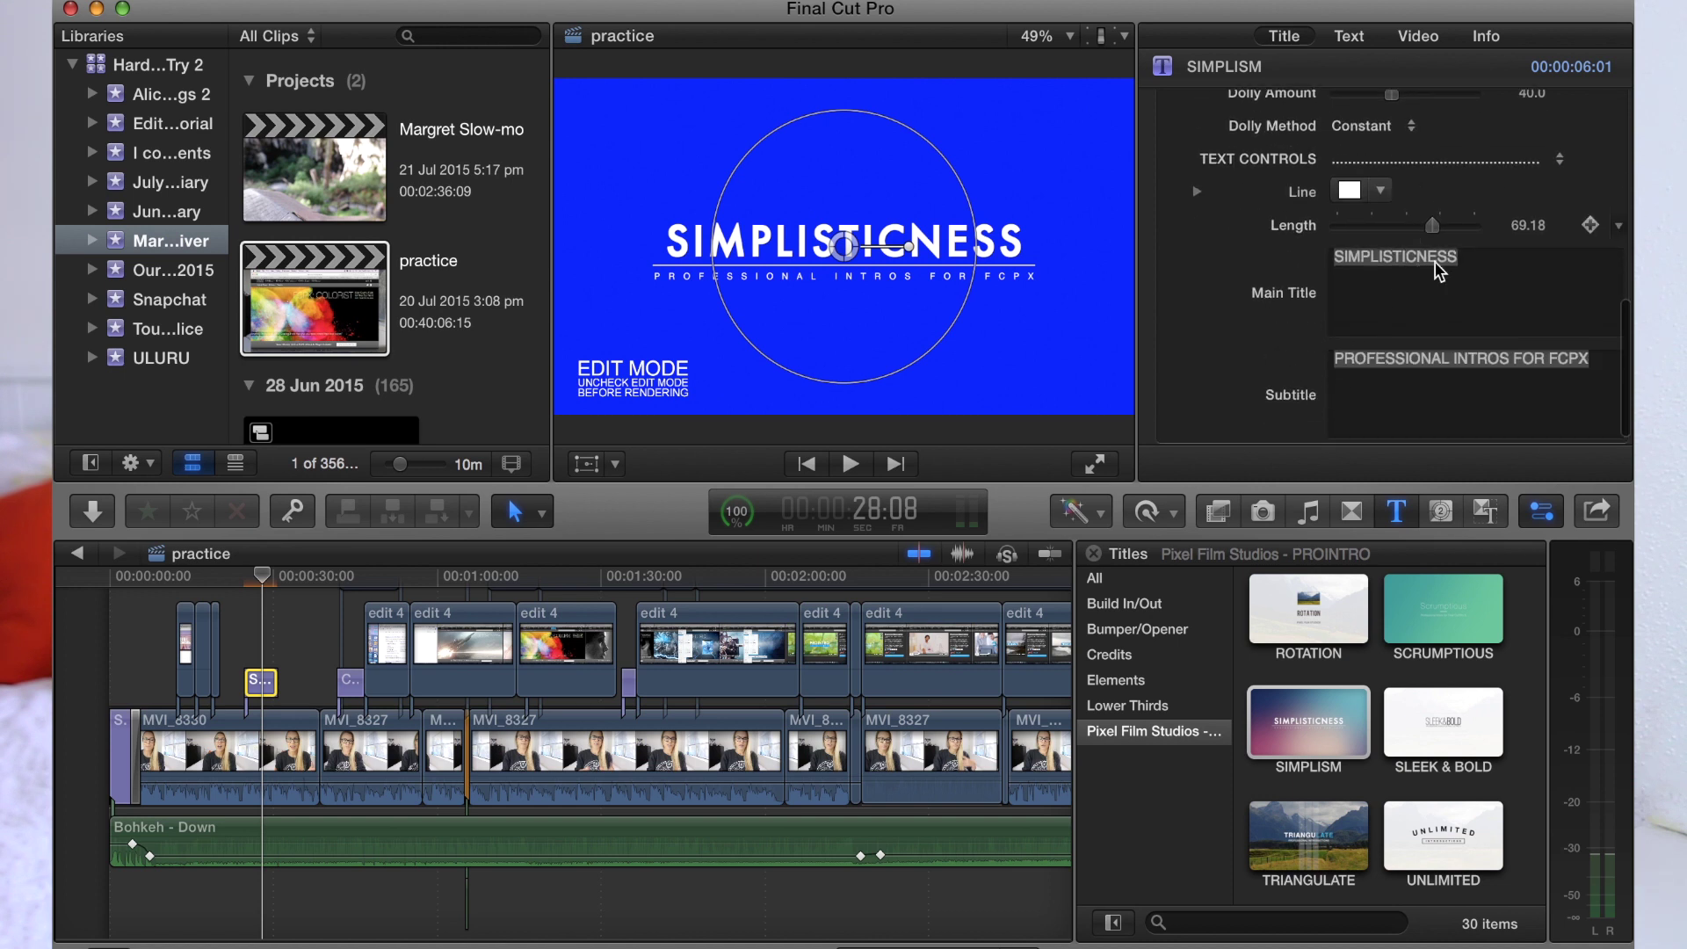
# Replace the SIMPLISTICNESS main title with the name and the subtitle with 'Video editing 101'.
pyautogui.click(1472, 262)
pyautogui.moveTo(1451, 256); pyautogui.dragTo(1317, 254)
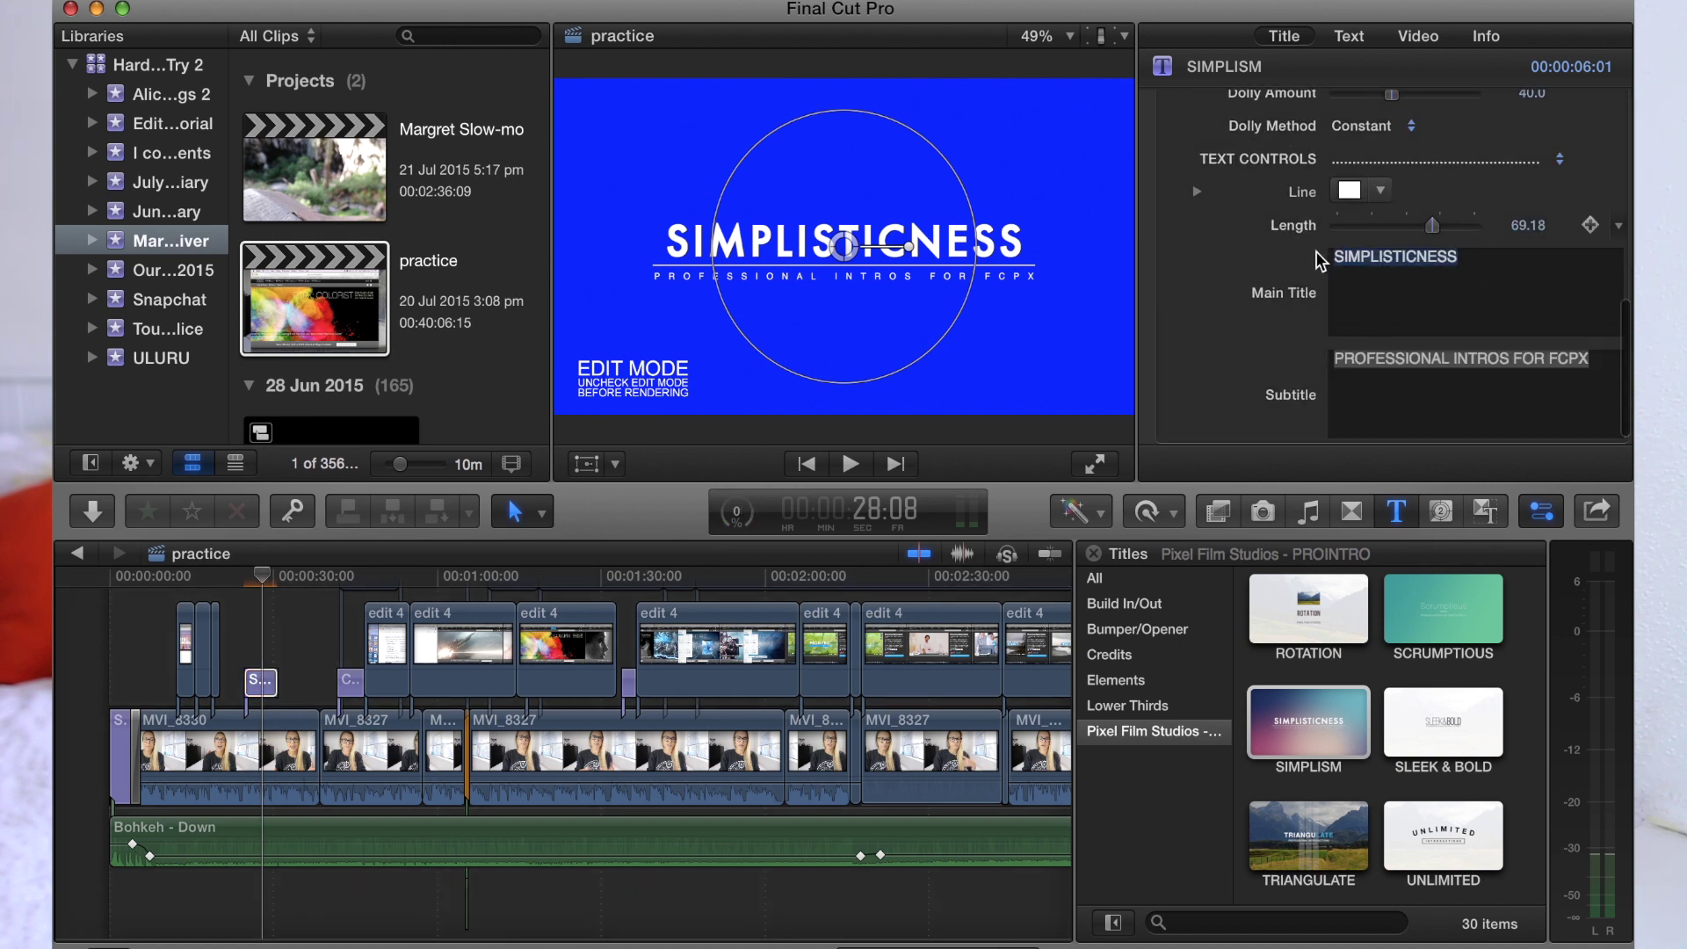
pyautogui.write('Ella Rose')
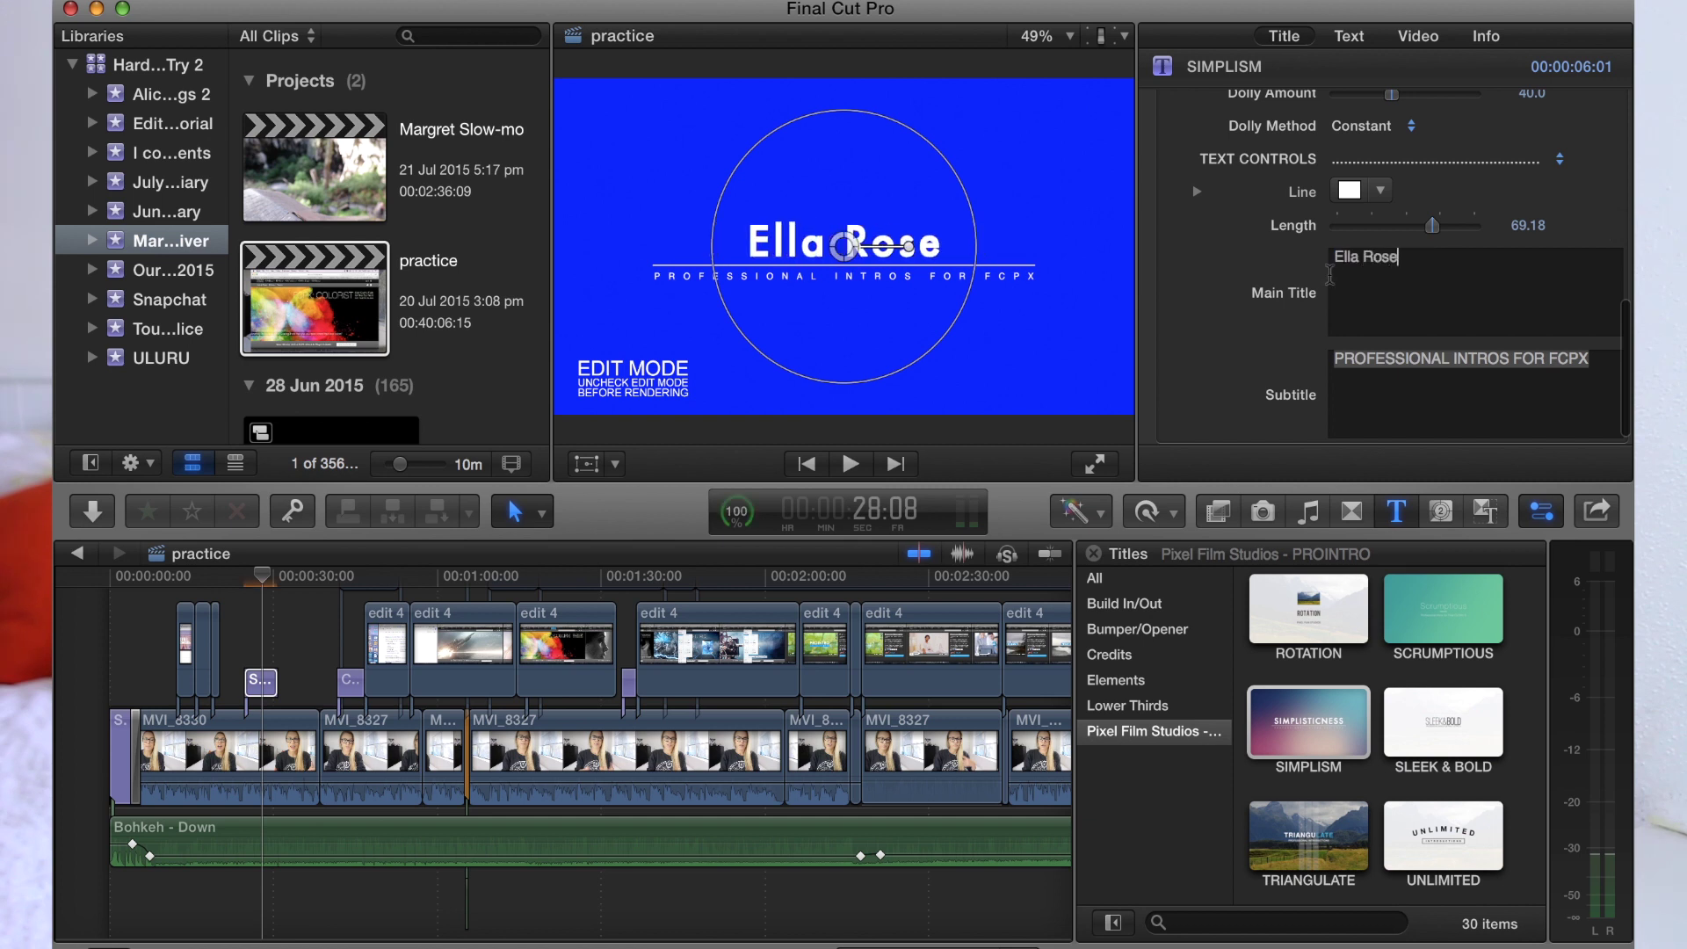
pyautogui.press('Tab')
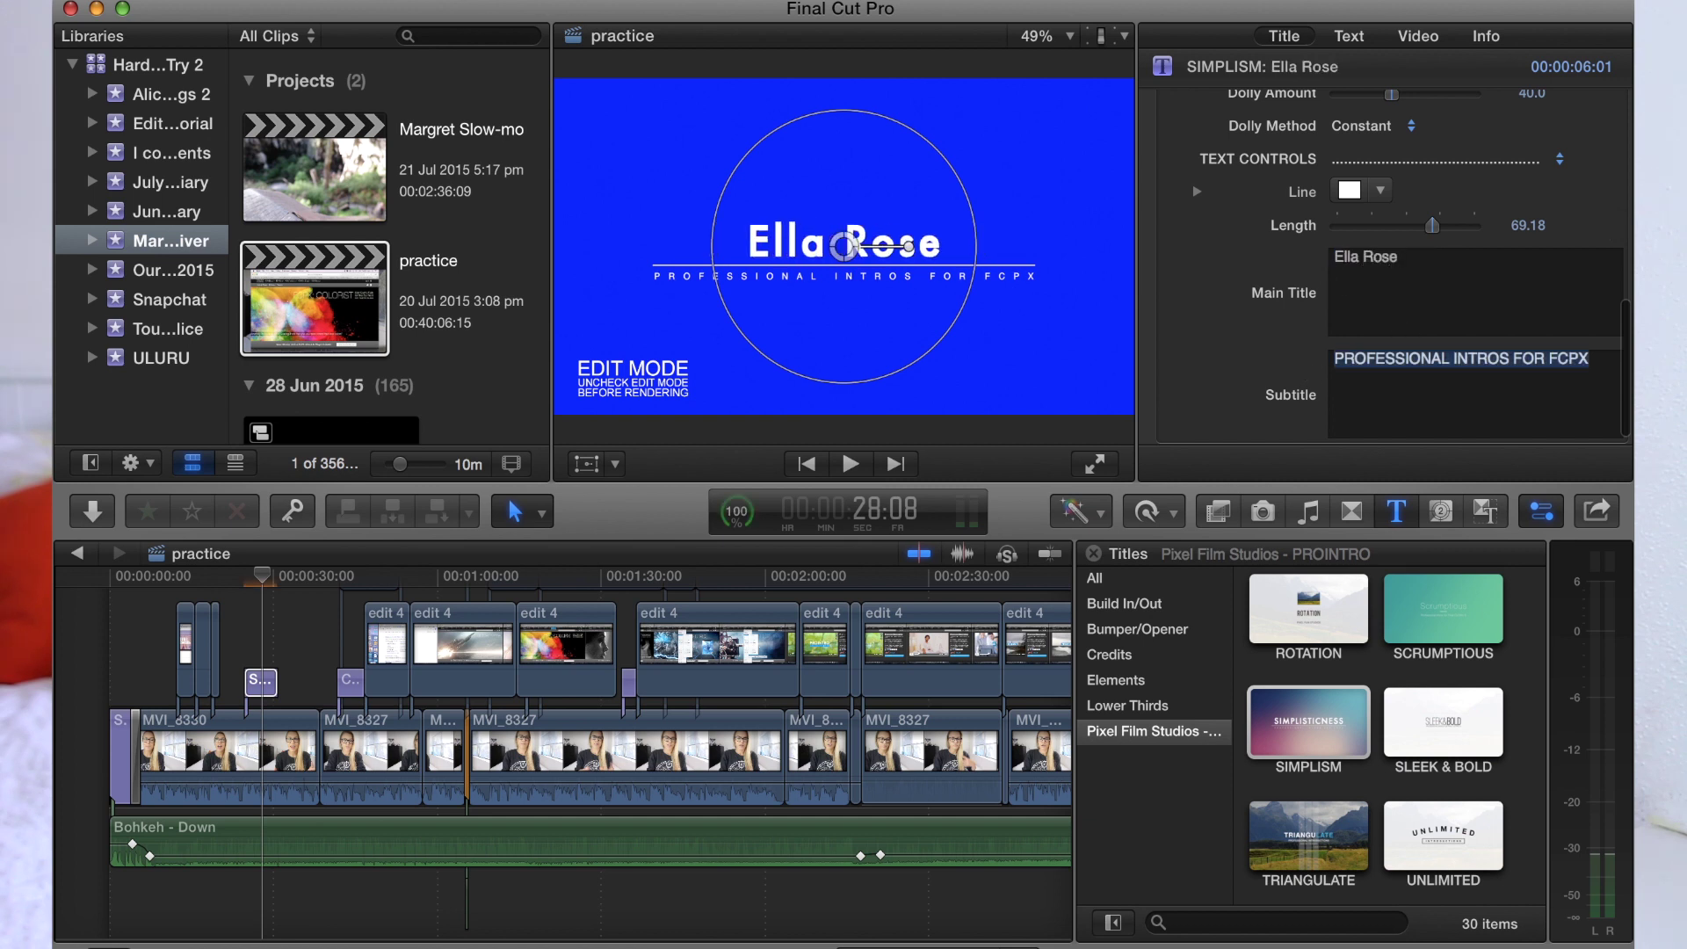
pyautogui.write('Video editing 101')
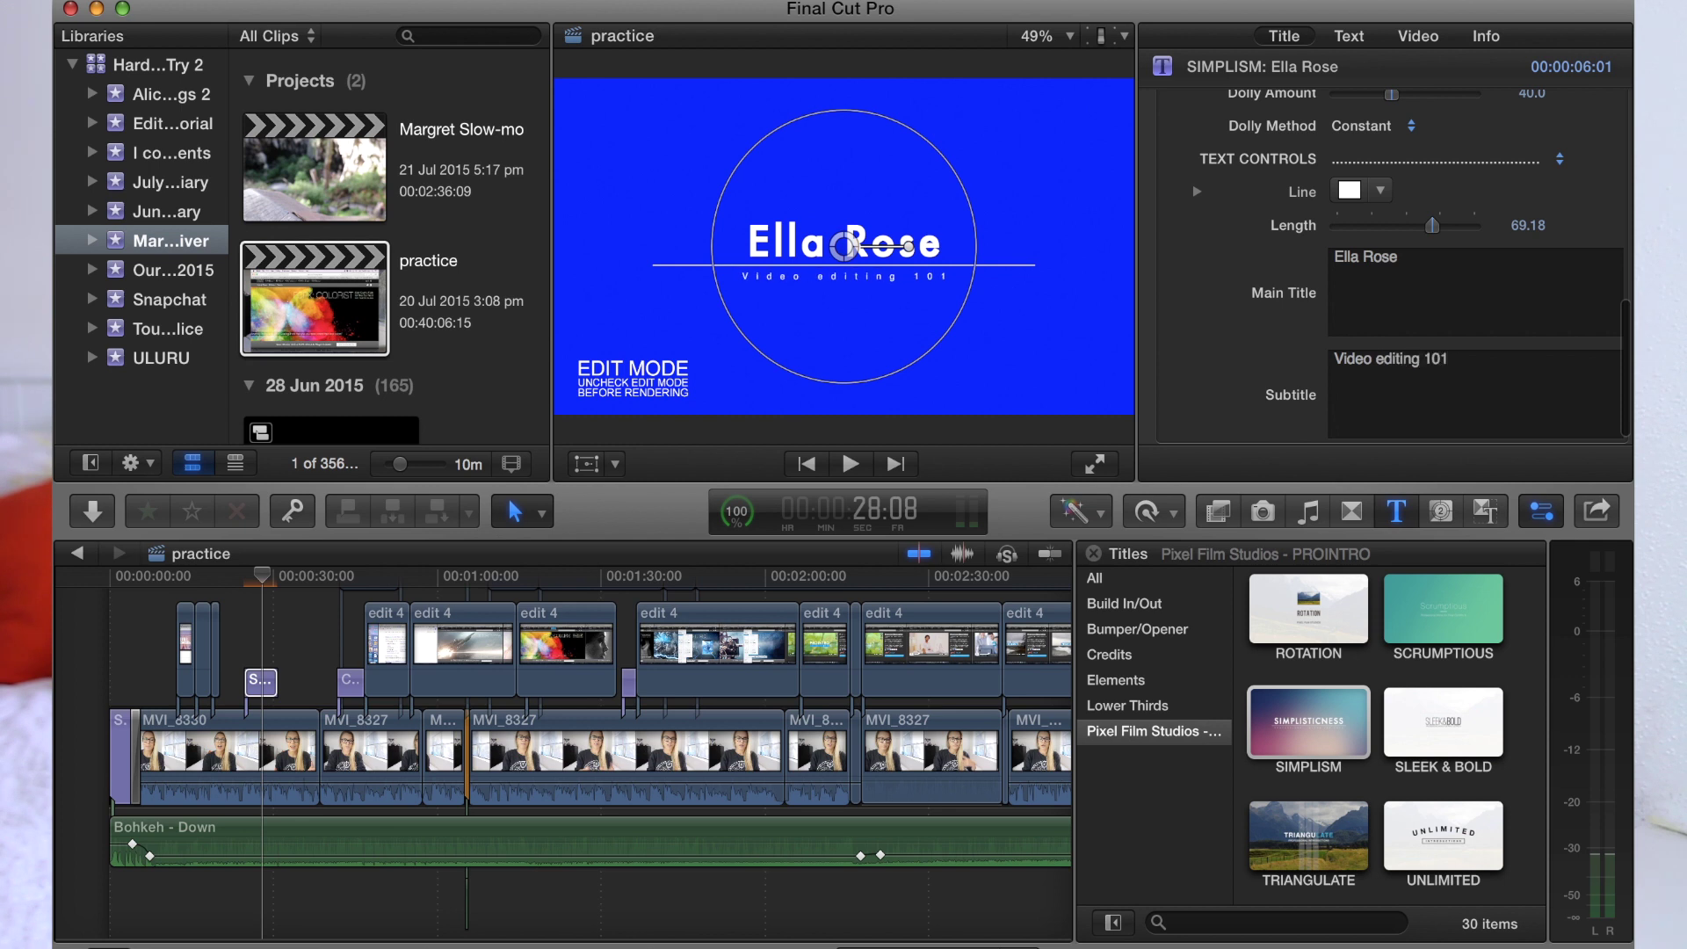
pyautogui.scroll(10, 1342, 204)
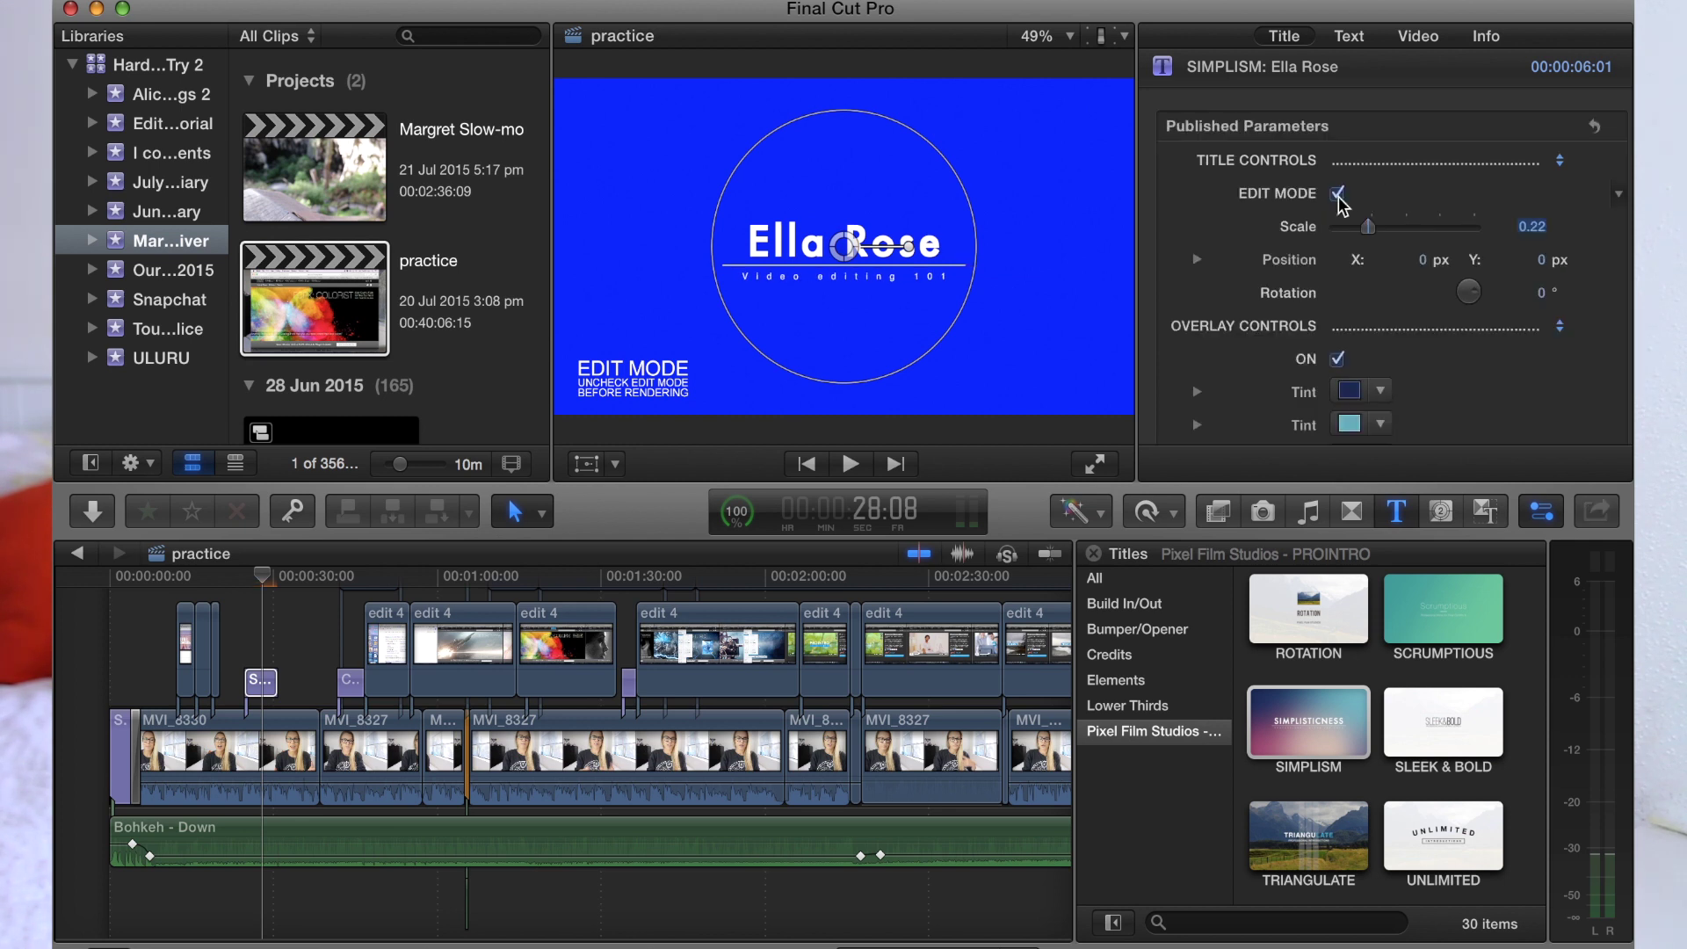
# Set the main title's font to Baron Neue in the Text inspector.
pyautogui.click(796, 249)
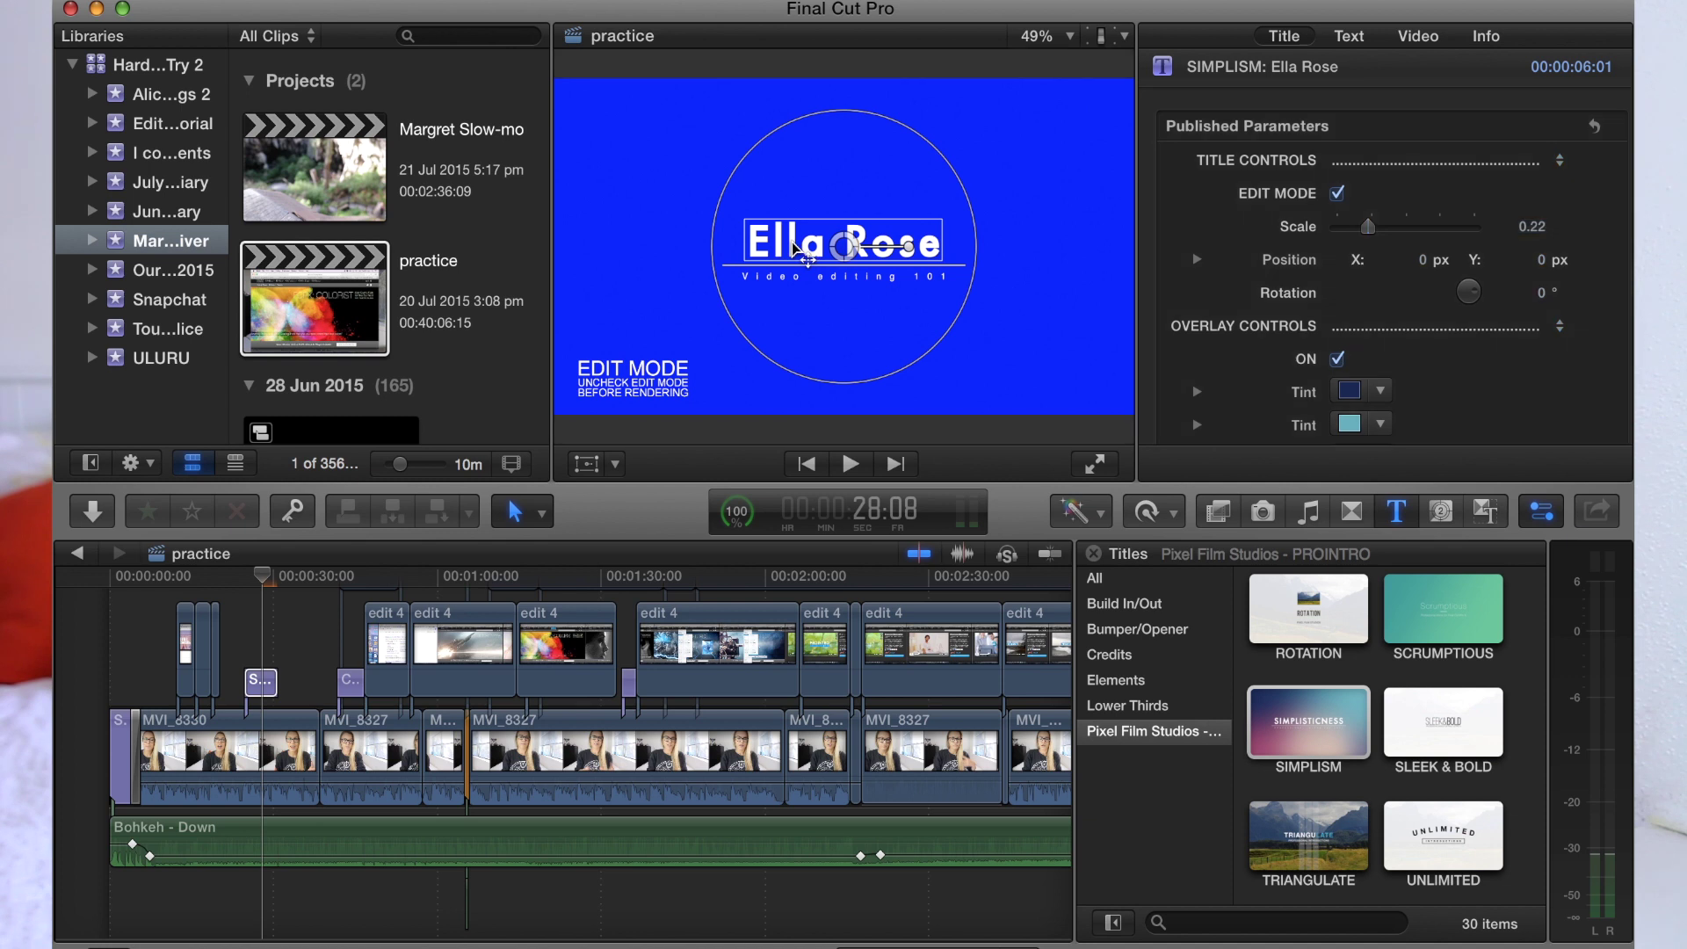
pyautogui.click(1376, 33)
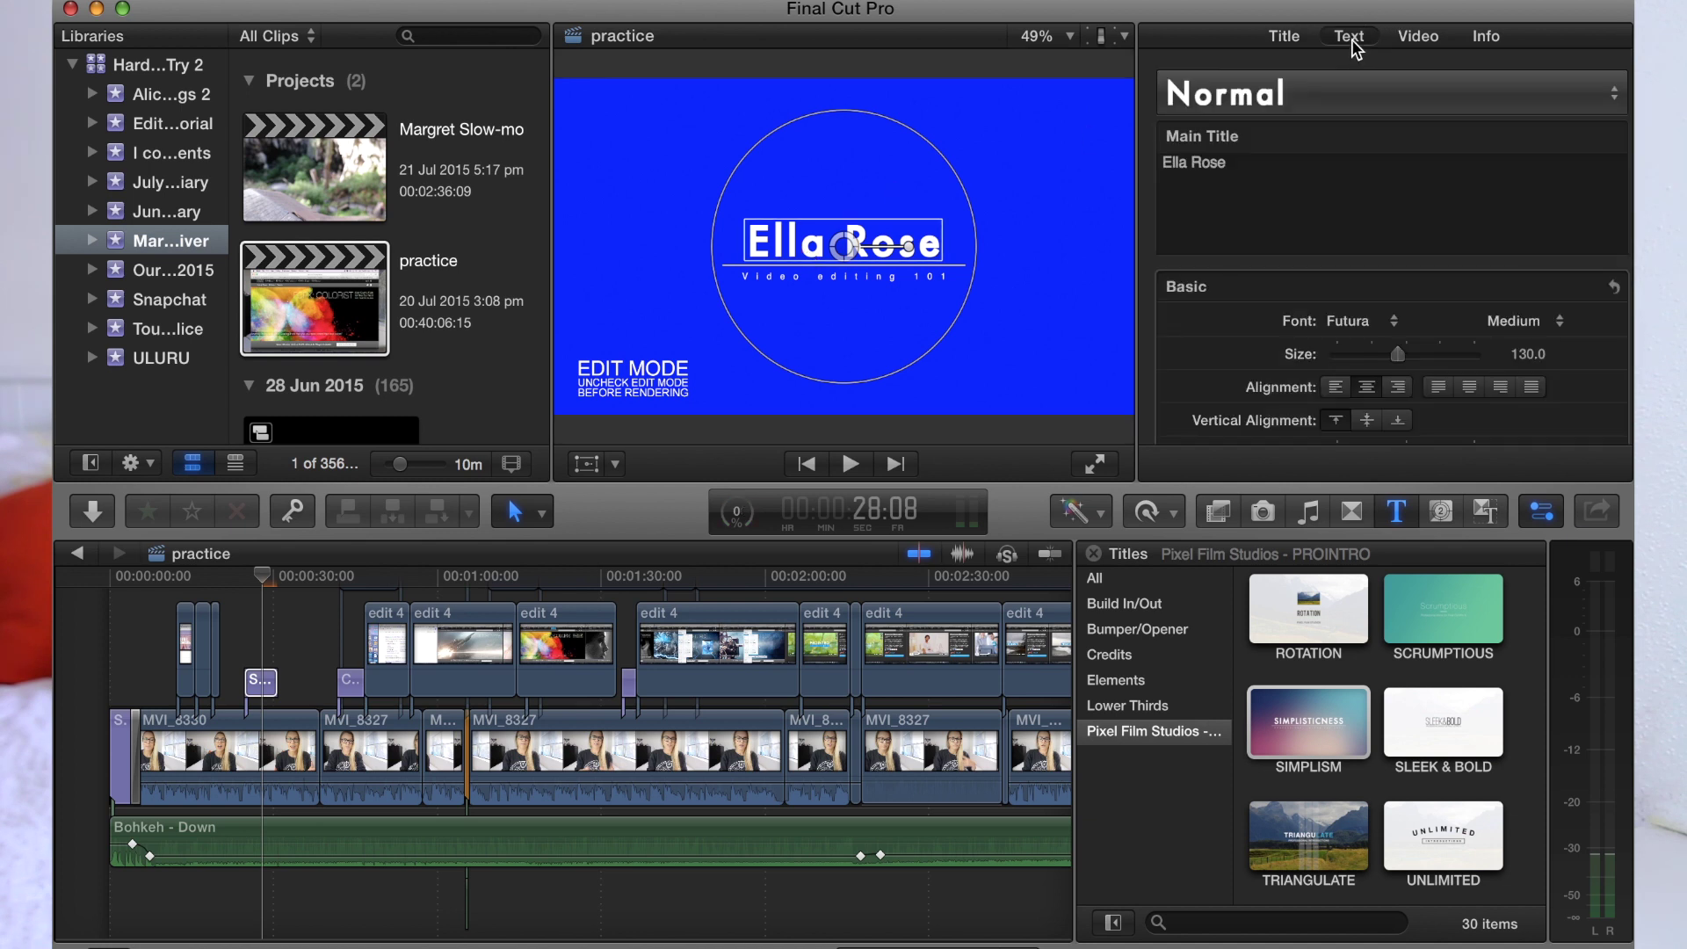
pyautogui.click(1271, 183)
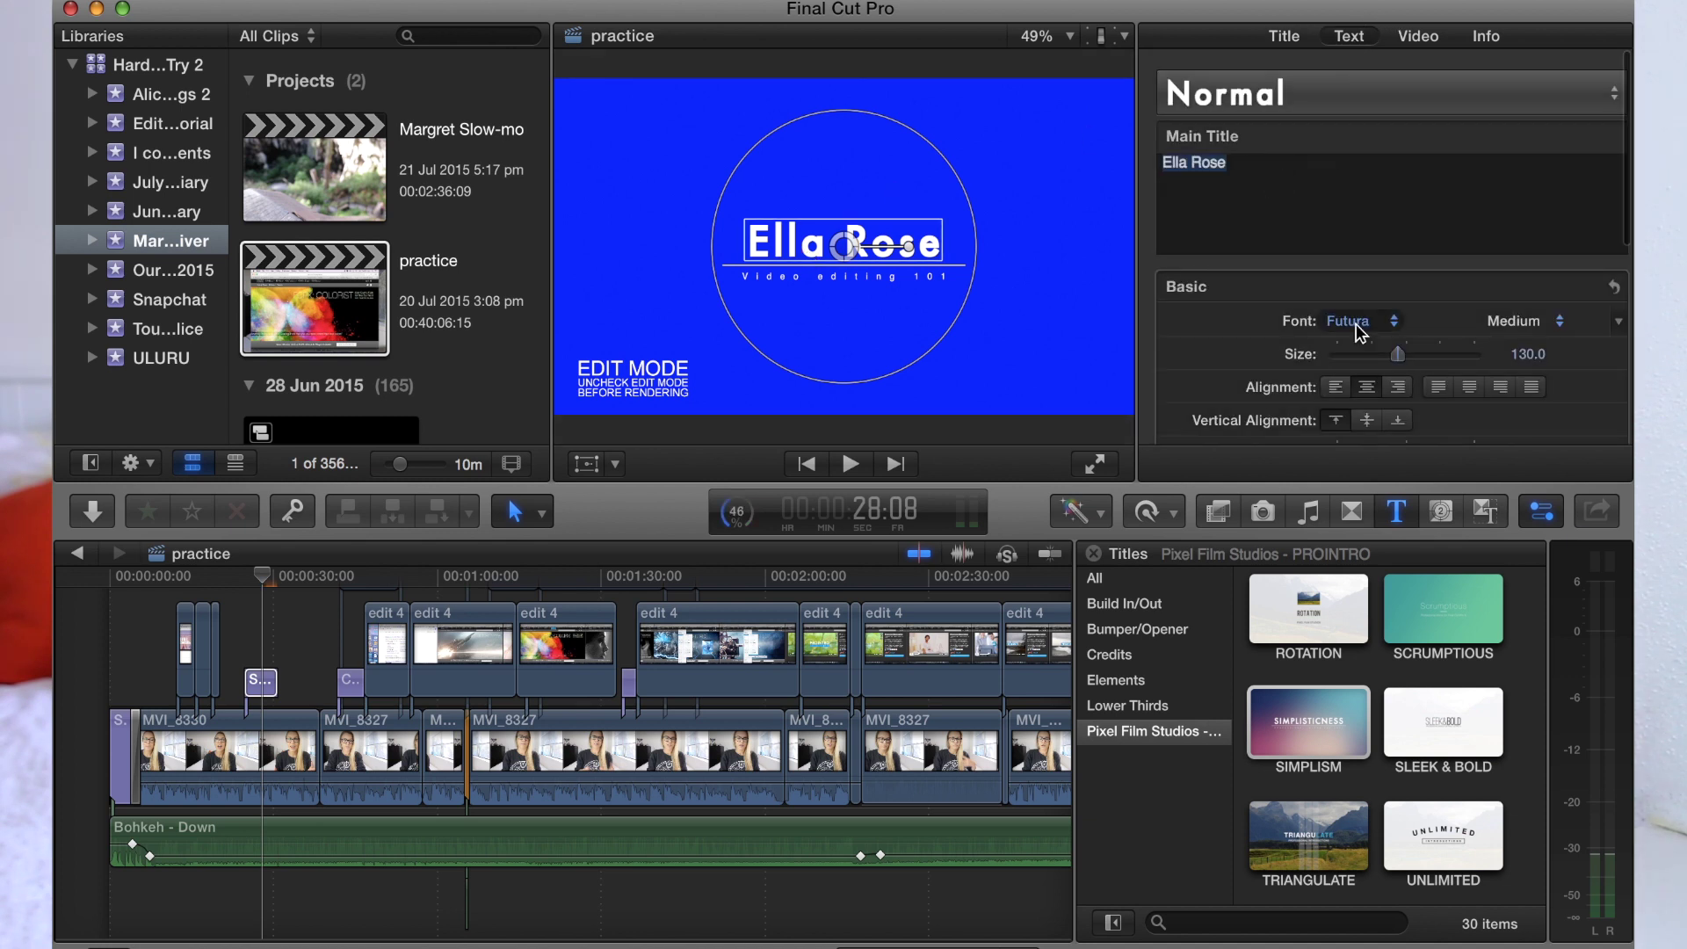
pyautogui.click(1354, 321)
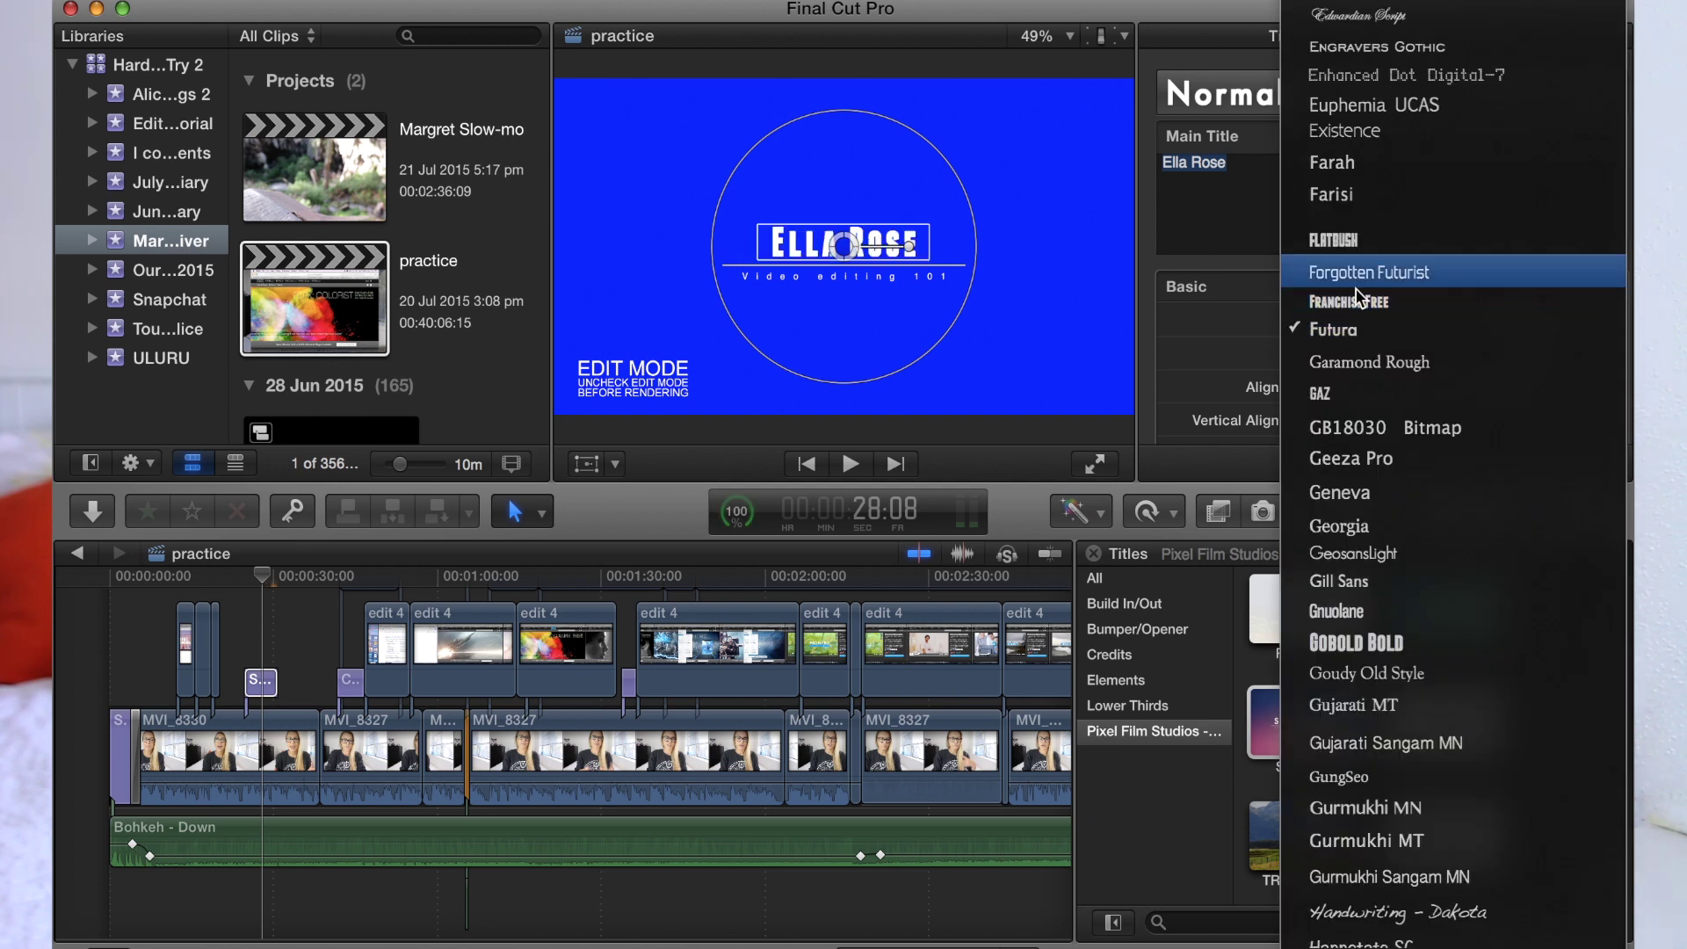
pyautogui.press('b')
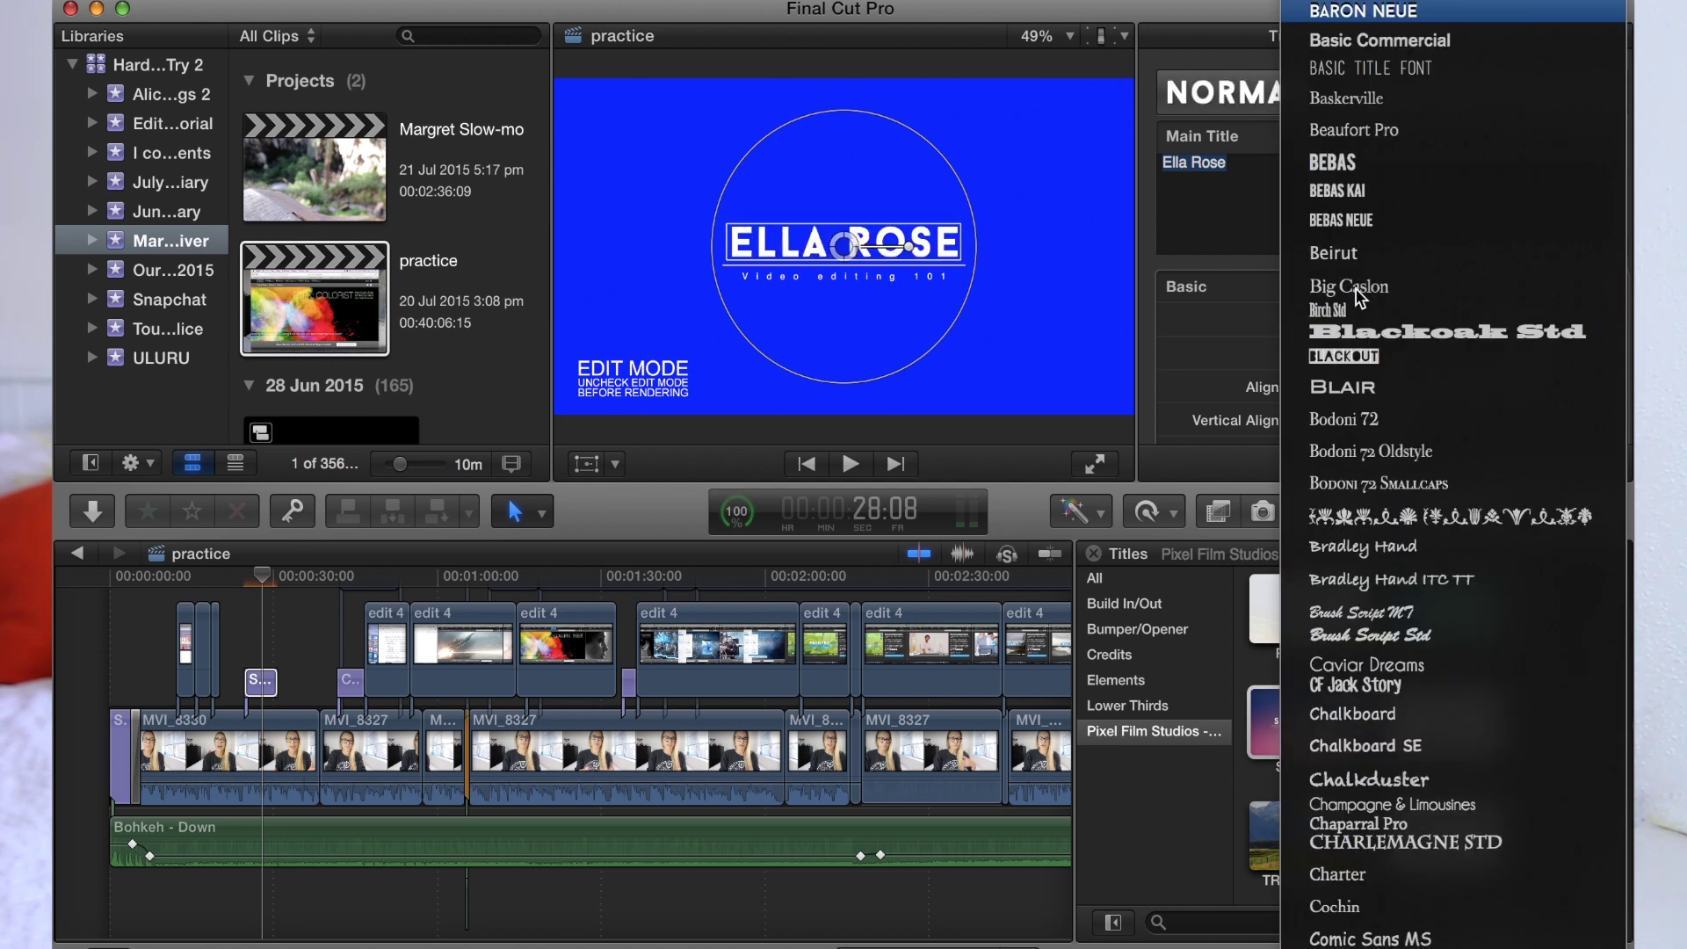
pyautogui.click(1365, 13)
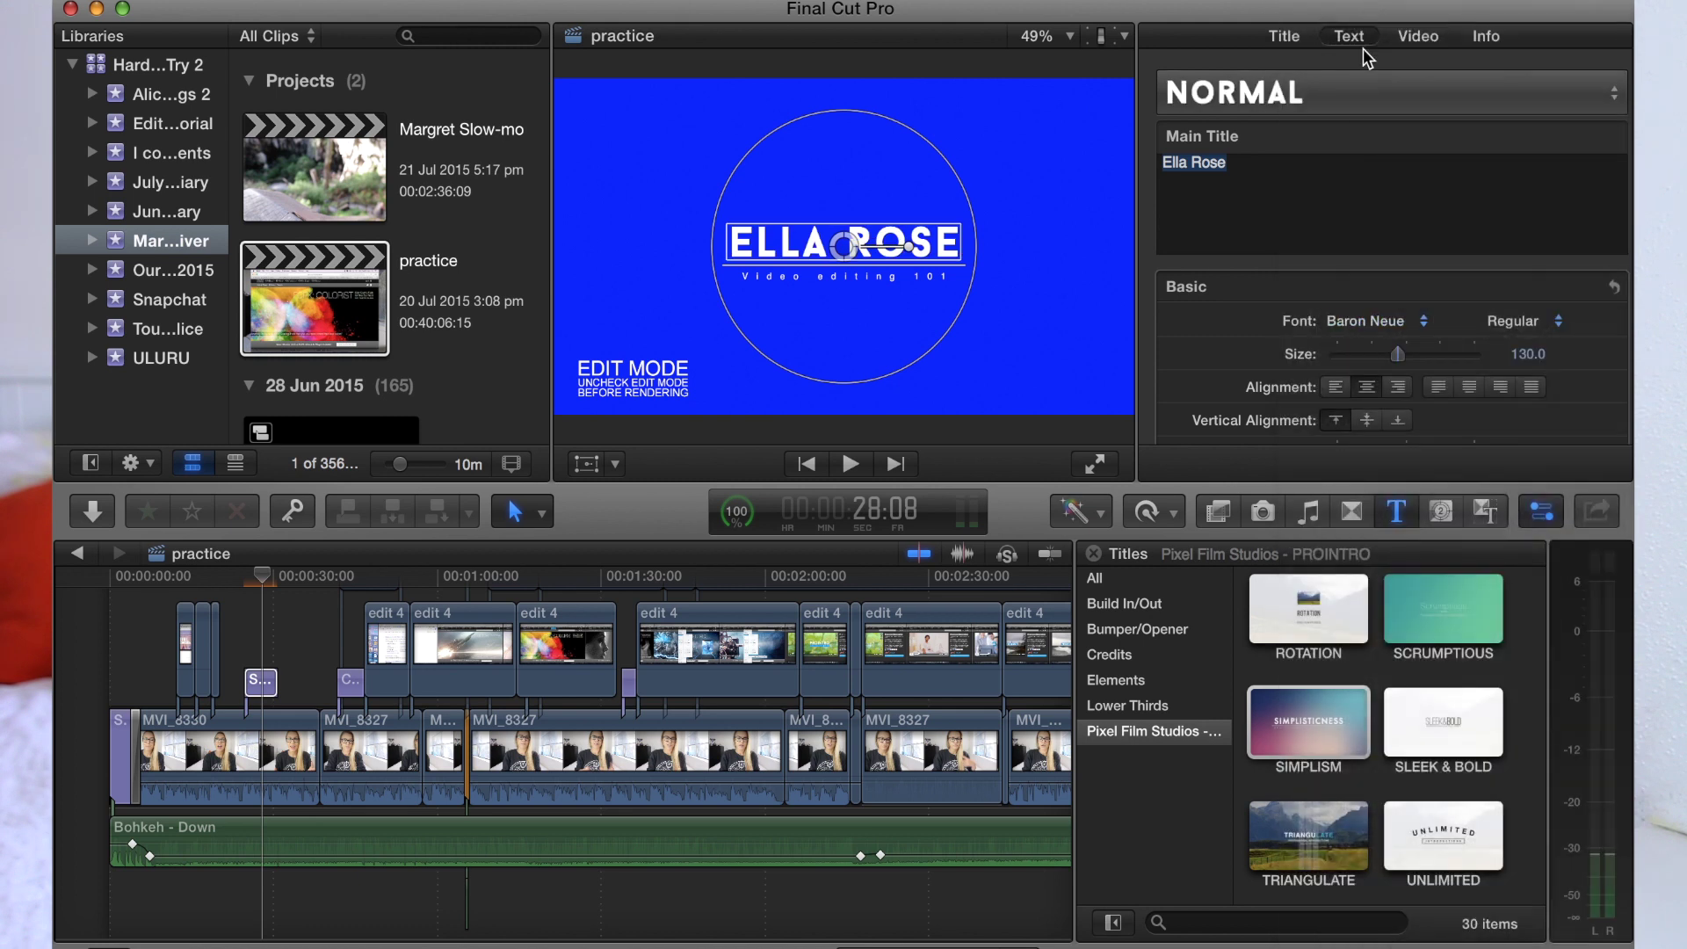
# Give the 'Video editing 101' subtitle GeosansLight font, size 34, and All Caps.
pyautogui.click(925, 279)
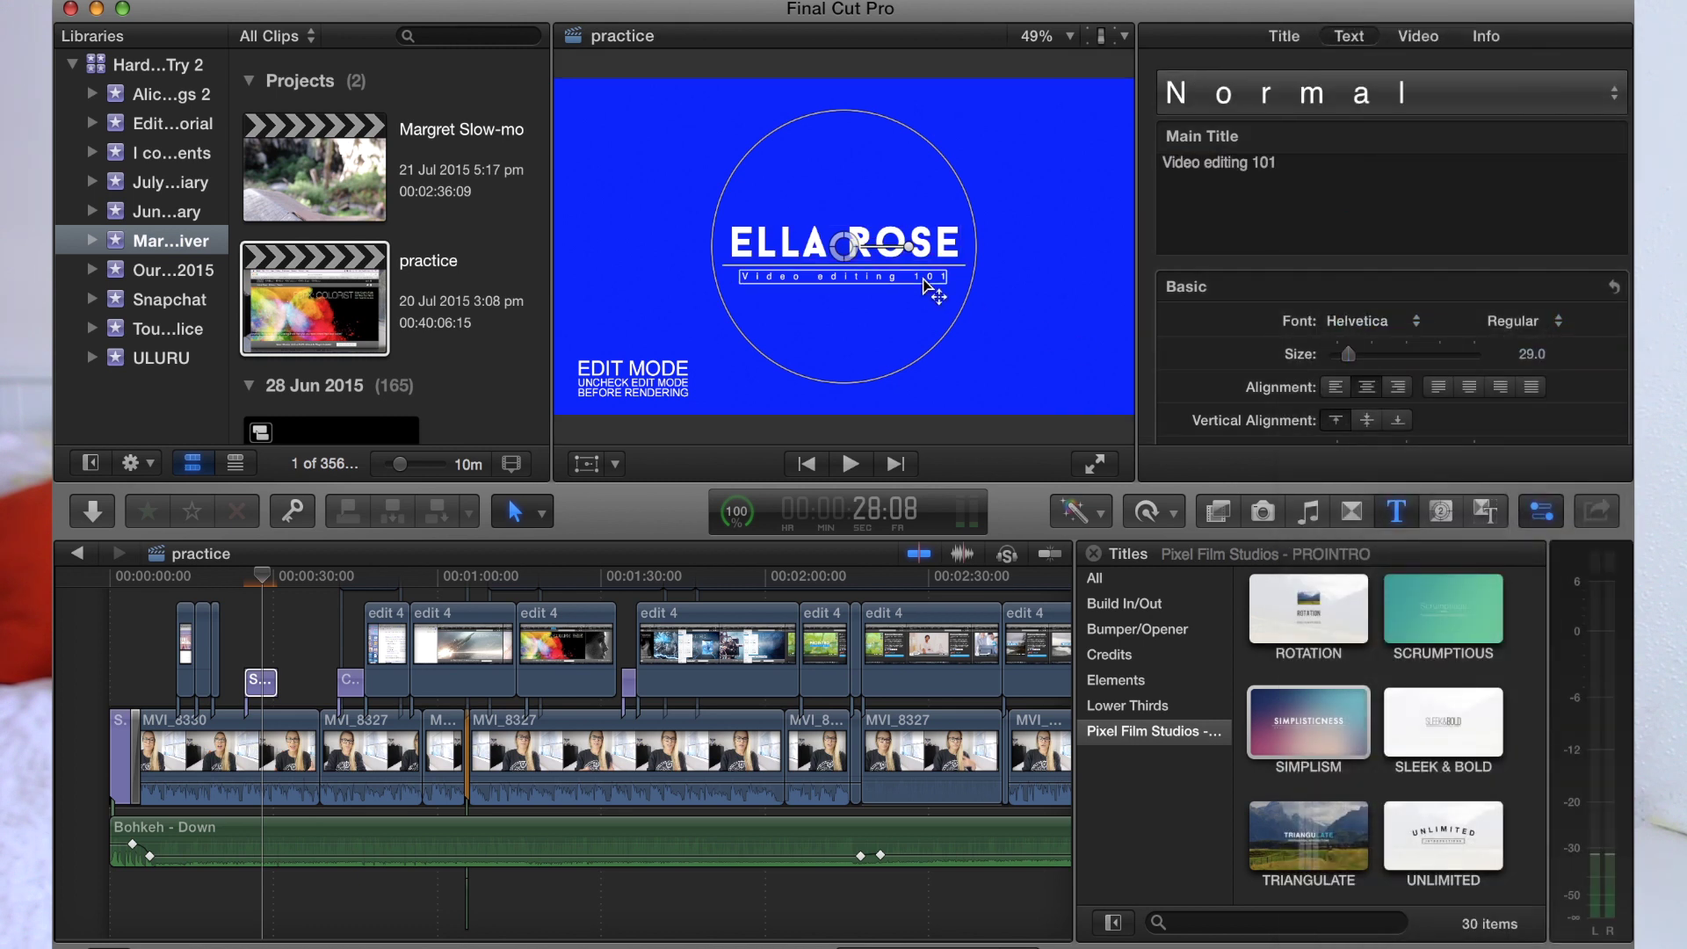
pyautogui.click(1391, 330)
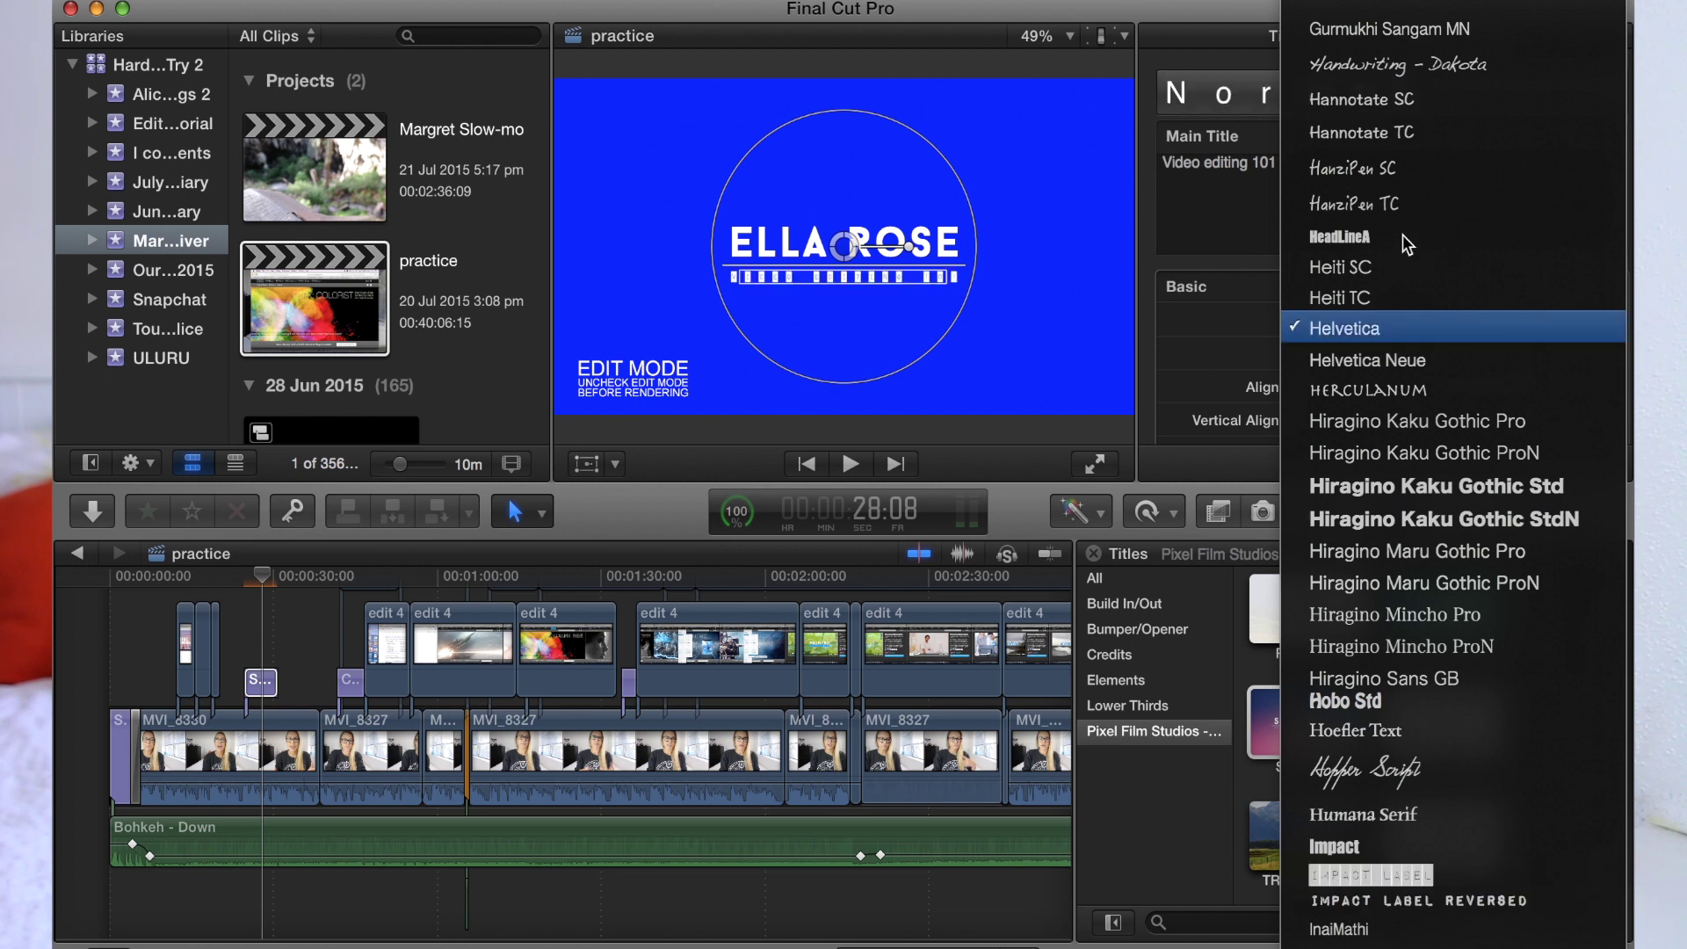
pyautogui.scroll(5, 1340, 87)
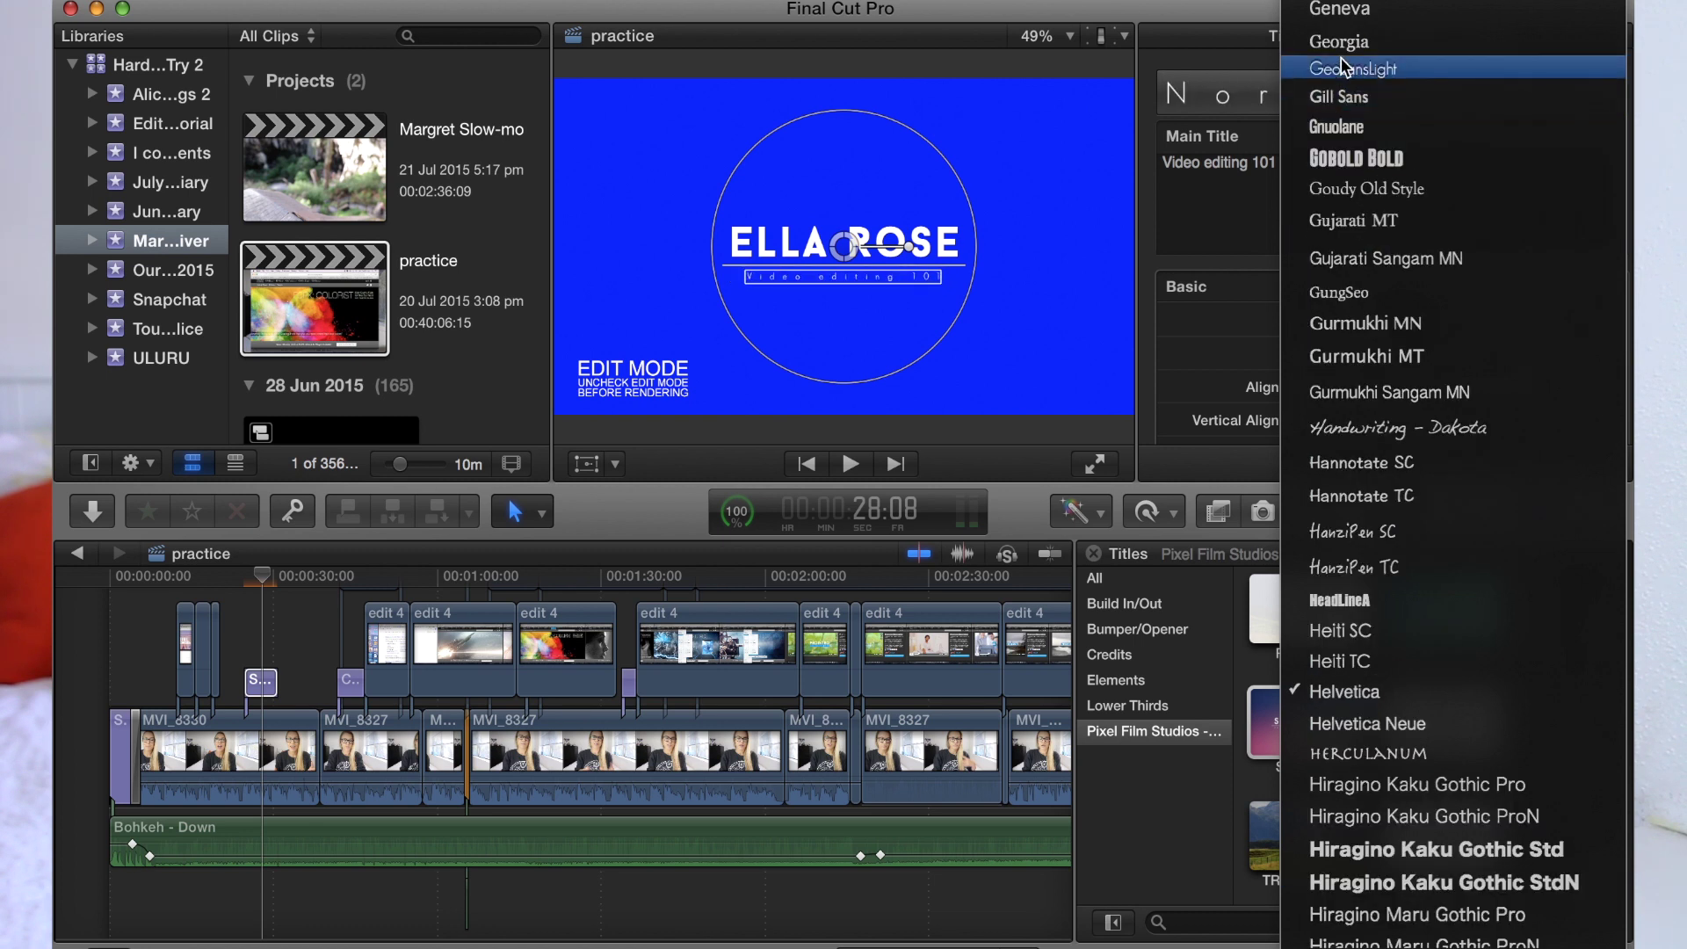
pyautogui.click(1341, 65)
pyautogui.moveTo(1351, 352); pyautogui.dragTo(1350, 356)
pyautogui.scroll(-3, 1385, 378)
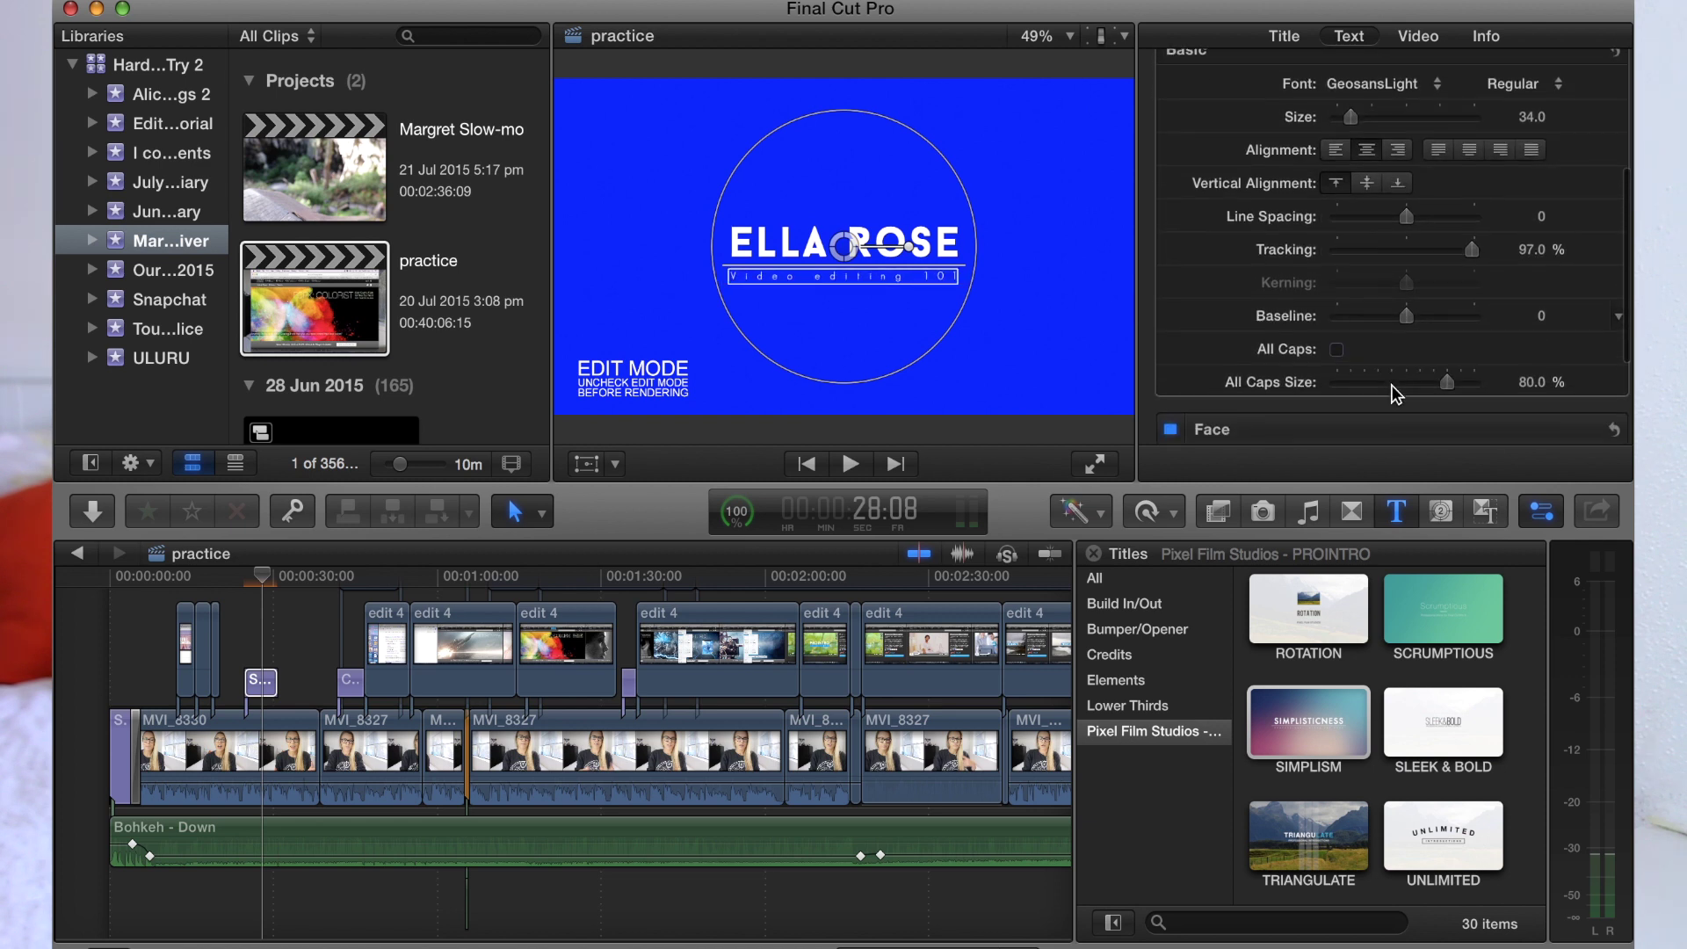
pyautogui.scroll(-1, 1371, 369)
pyautogui.click(1337, 333)
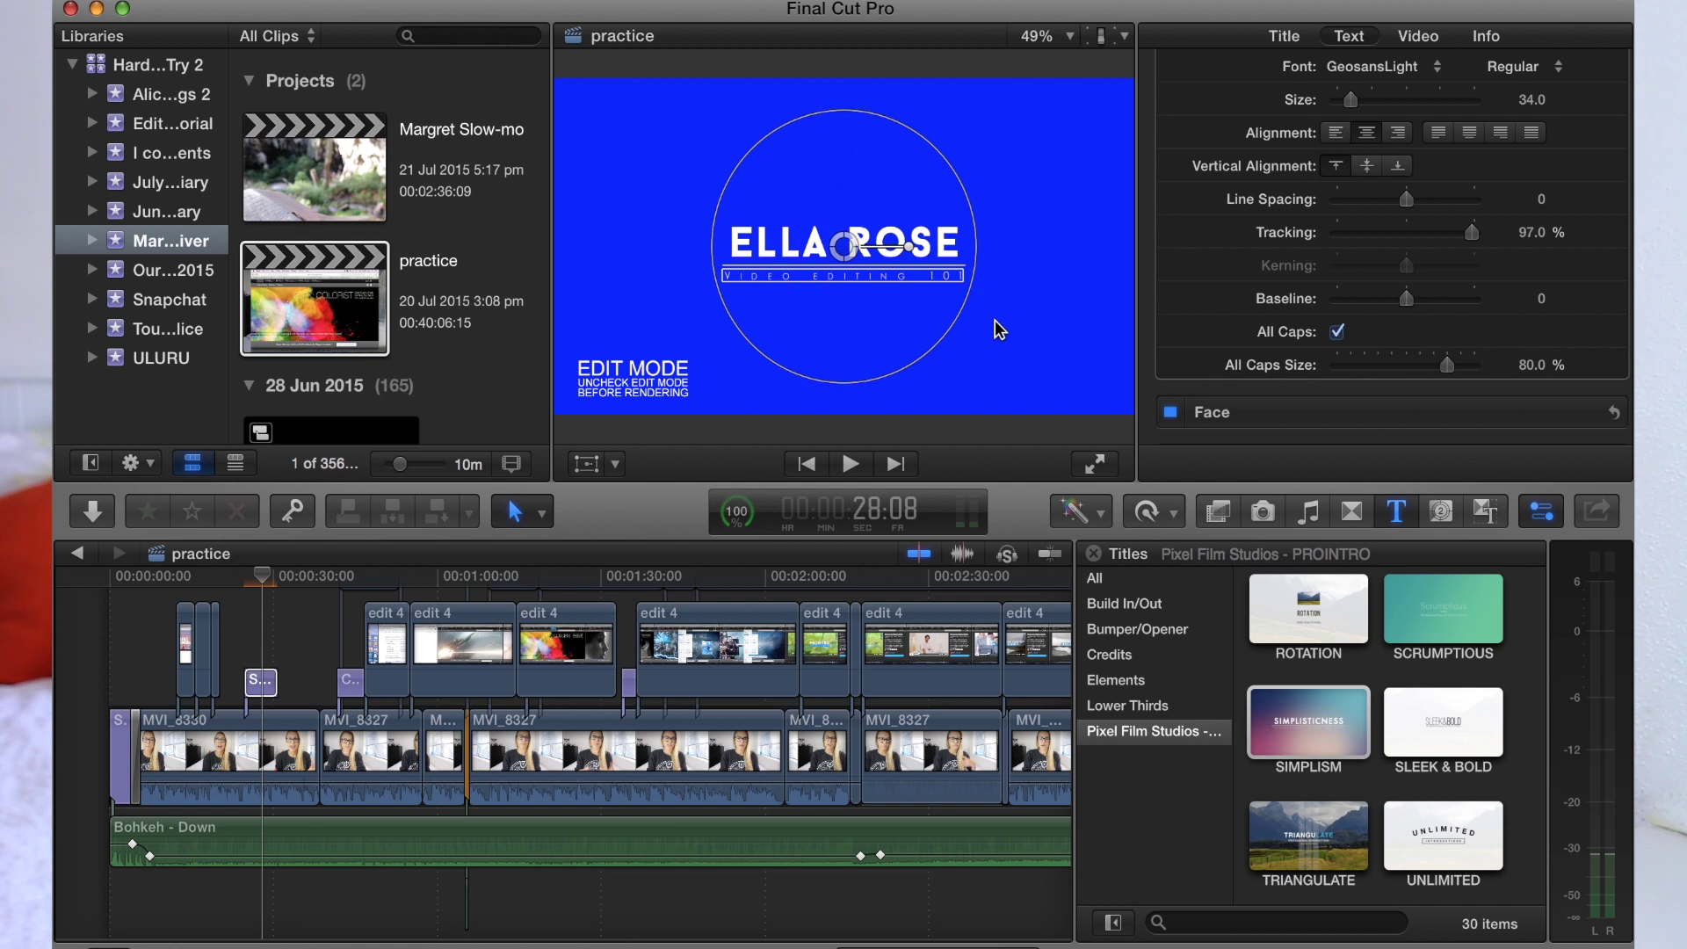
pyautogui.scroll(5, 1281, 271)
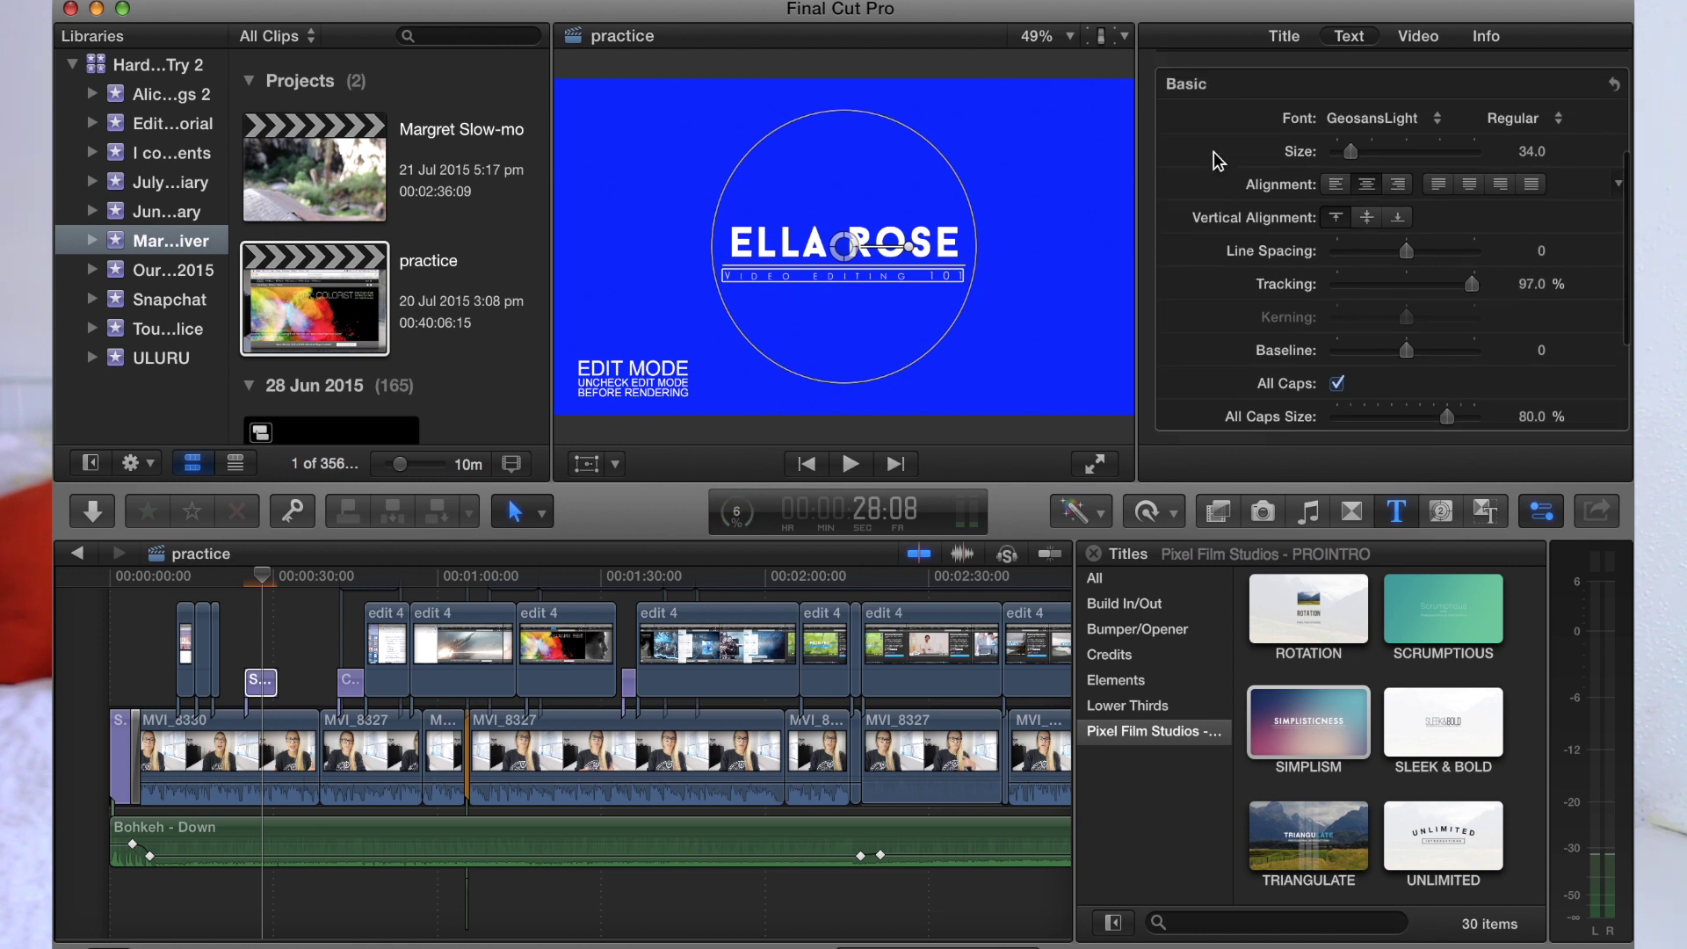
pyautogui.click(1285, 37)
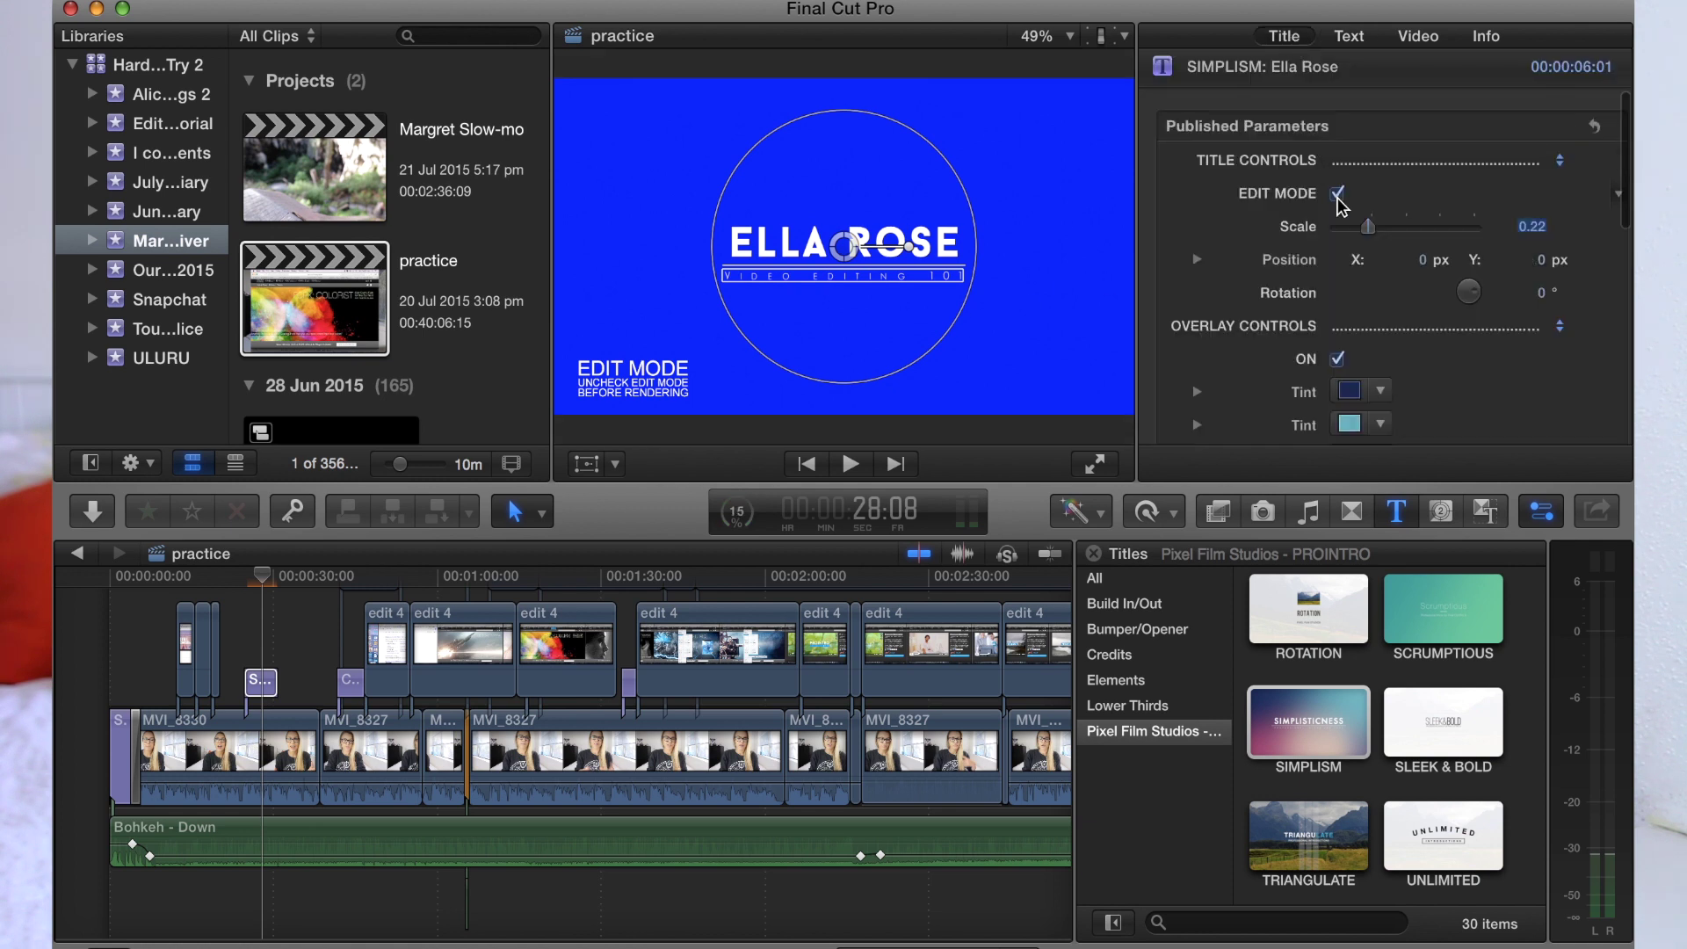
# Untick EDIT MODE and move the playhead back to about 00:25.
pyautogui.click(1337, 194)
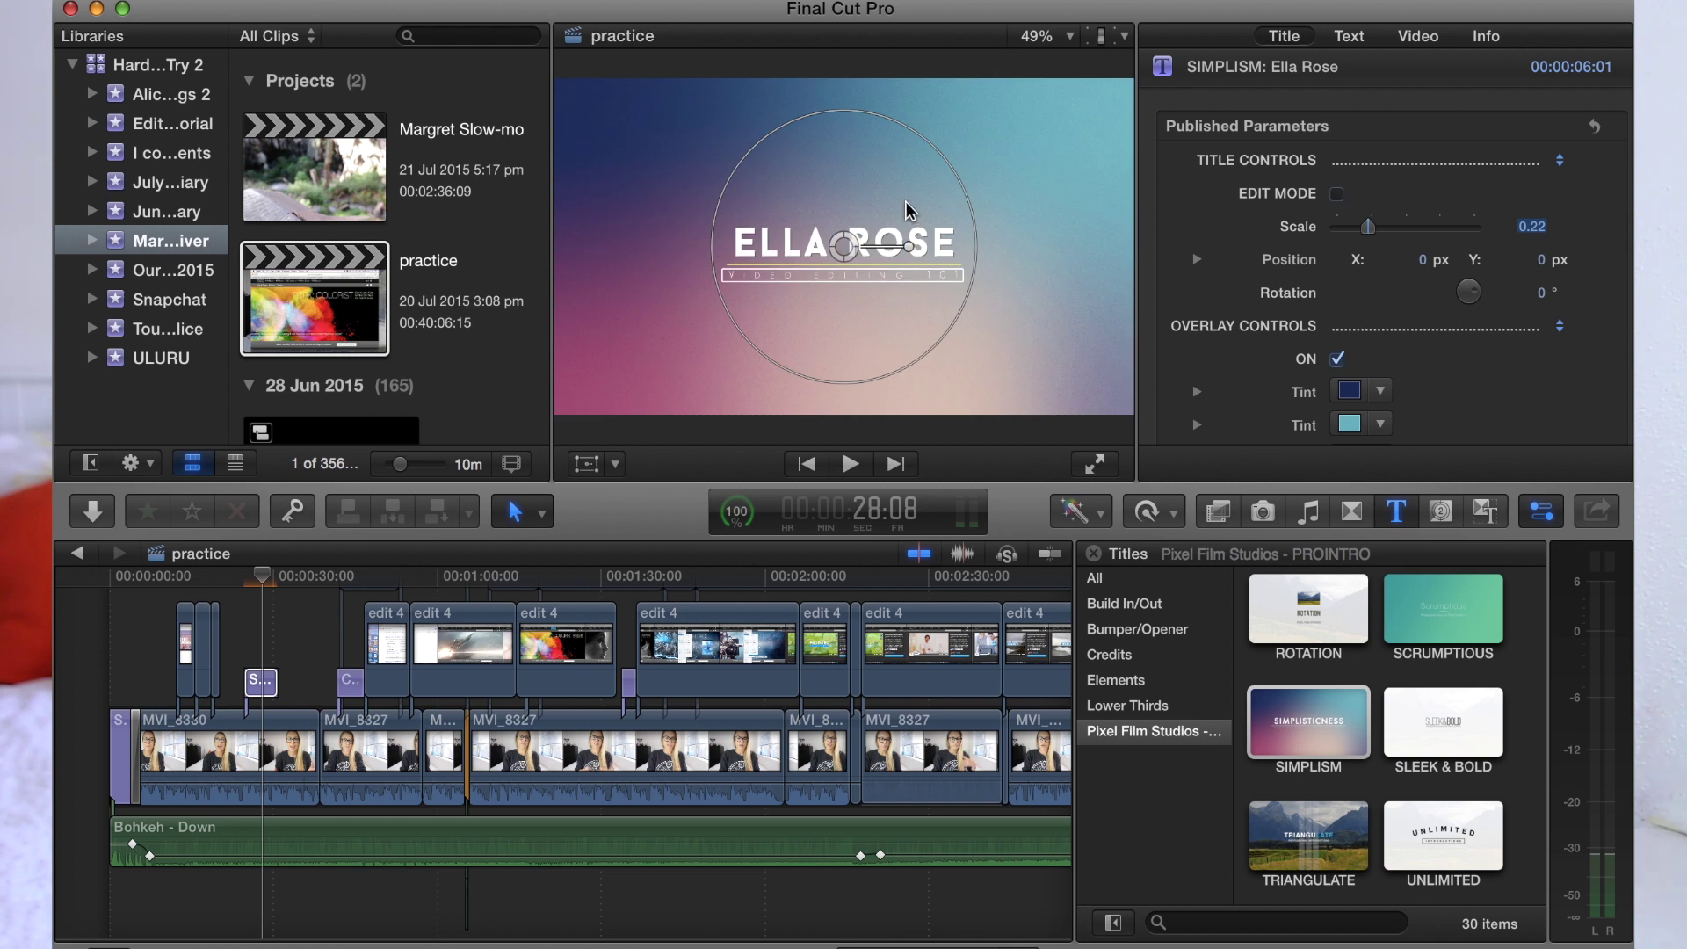
pyautogui.moveTo(263, 577); pyautogui.dragTo(251, 587)
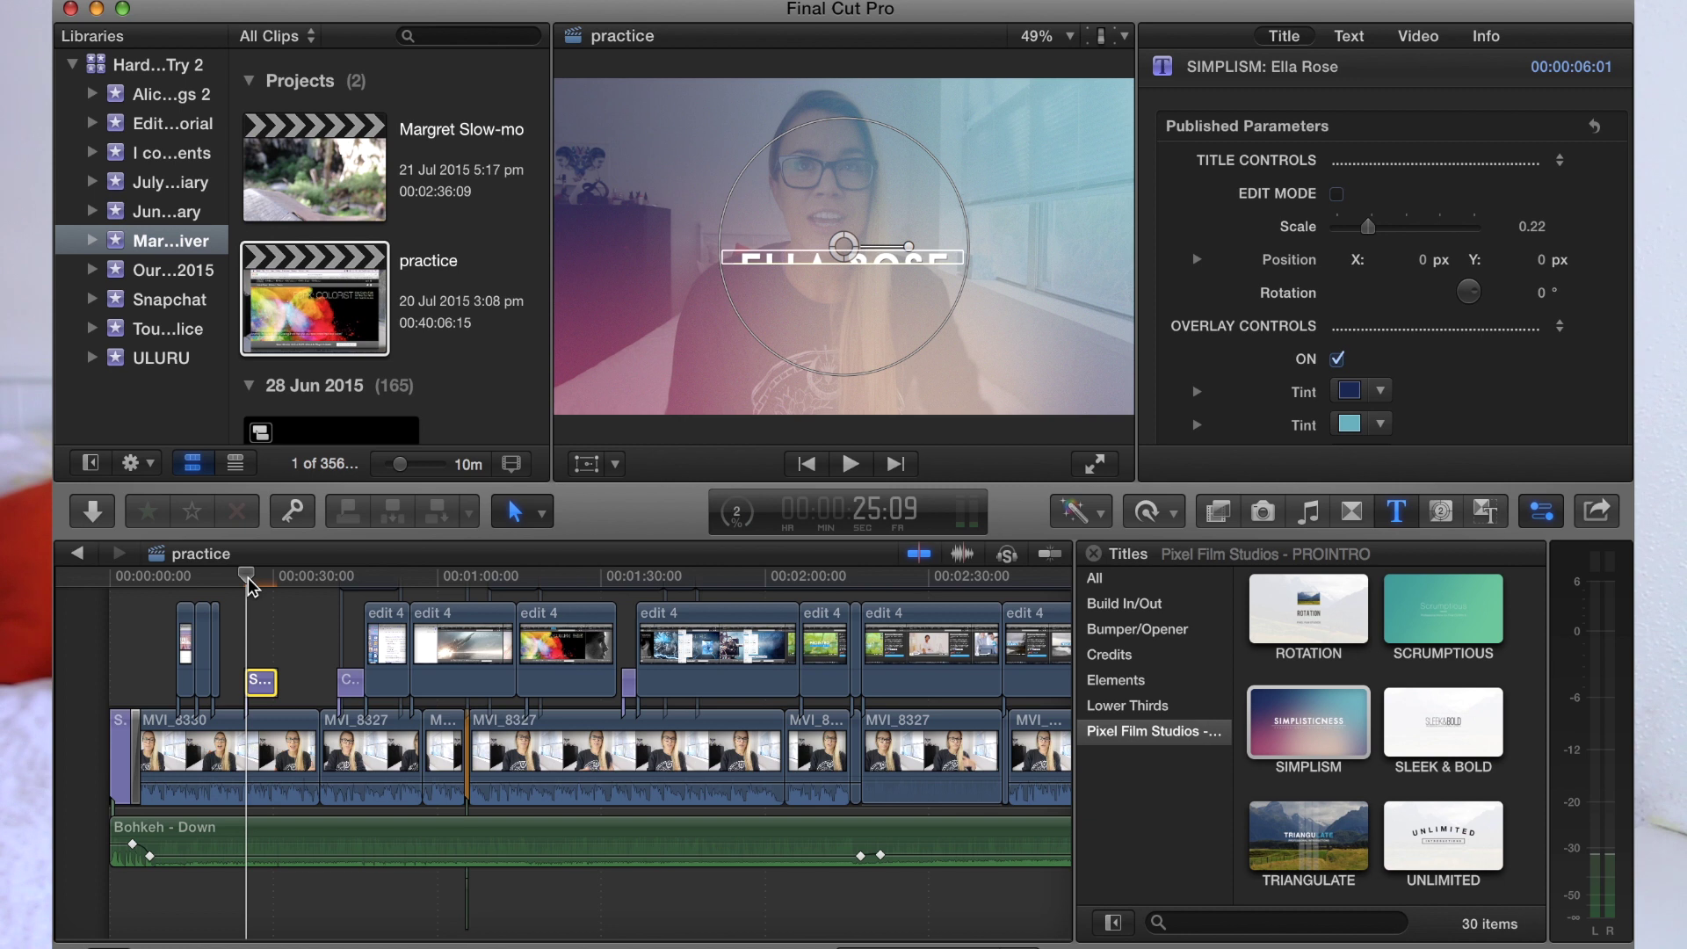